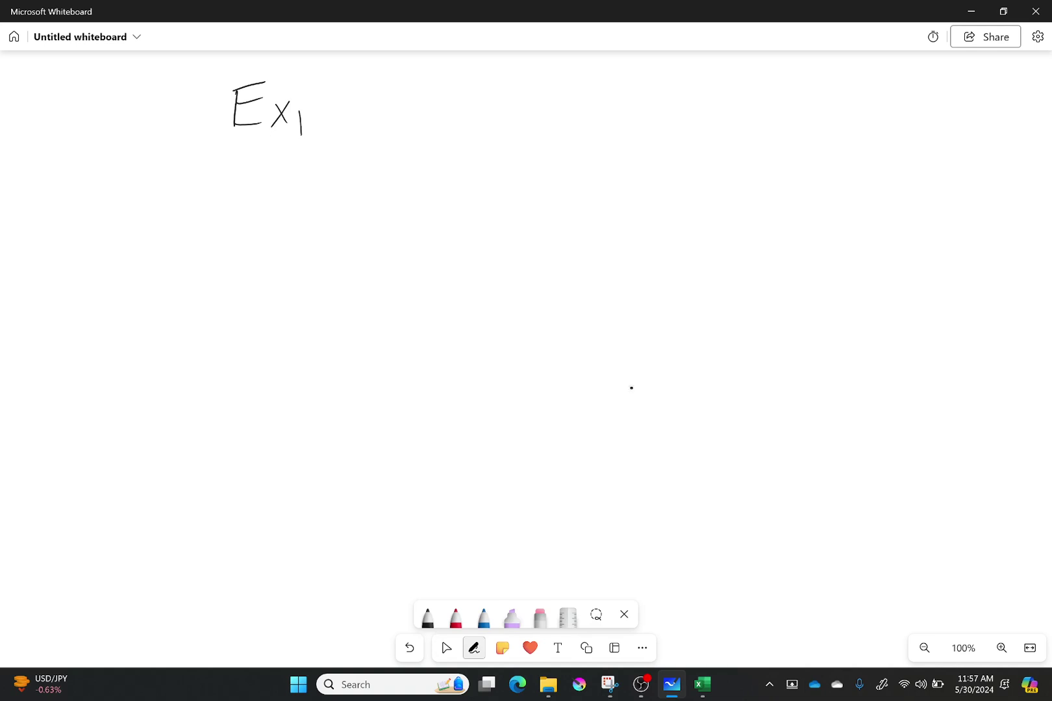
- Handwrite the title "Expansion Fans" at the head of the whiteboard and underline it
mouse_move(330, 103)
mouse_down()
mouse_move(323, 120)
mouse_move(334, 121)
mouse_up()
drag(347, 119, 359, 118)
mouse_move(389, 97)
mouse_down()
mouse_move(373, 120)
mouse_move(402, 119)
mouse_up()
drag(390, 90, 414, 99)
mouse_move(430, 118)
mouse_down()
mouse_move(444, 103)
mouse_move(447, 118)
mouse_up()
drag(540, 74, 540, 110)
mouse_move(527, 76)
mouse_down()
mouse_move(585, 64)
mouse_move(562, 104)
mouse_move(574, 109)
mouse_up()
mouse_move(582, 95)
mouse_down()
mouse_move(583, 111)
mouse_move(598, 110)
mouse_up()
drag(625, 91, 611, 112)
drag(220, 146, 632, 123)
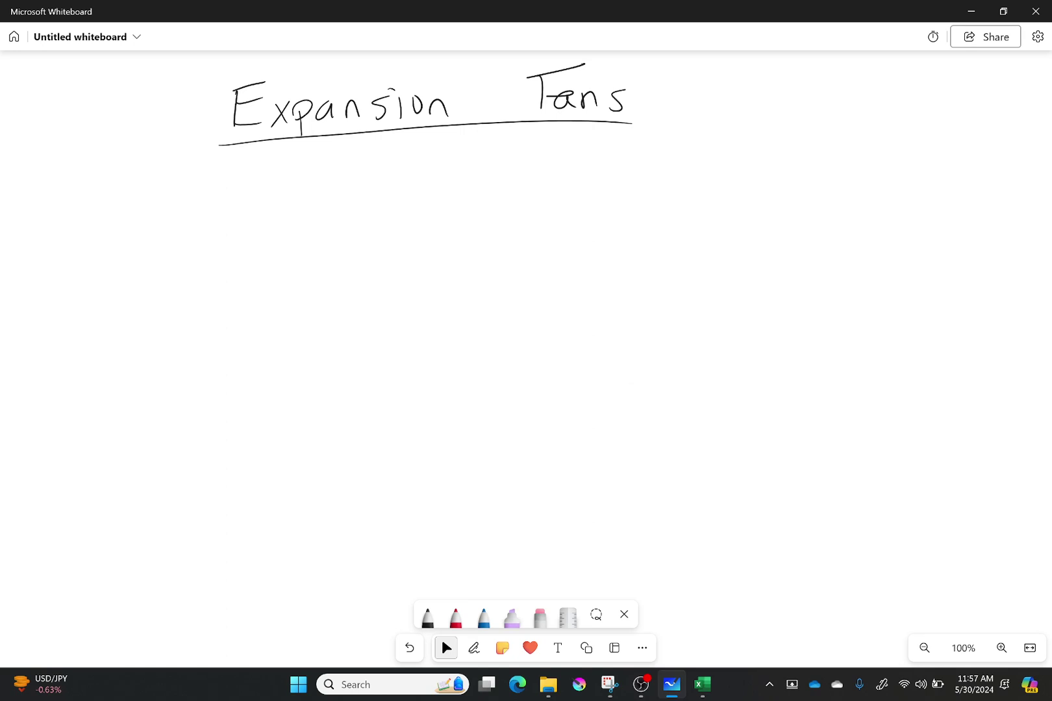
- Handwrite the heading "Oblique Shock" on two lines below the title's beginning
mouse_move(208, 189)
mouse_down()
mouse_move(224, 211)
mouse_move(273, 229)
mouse_move(313, 196)
mouse_move(346, 197)
mouse_up()
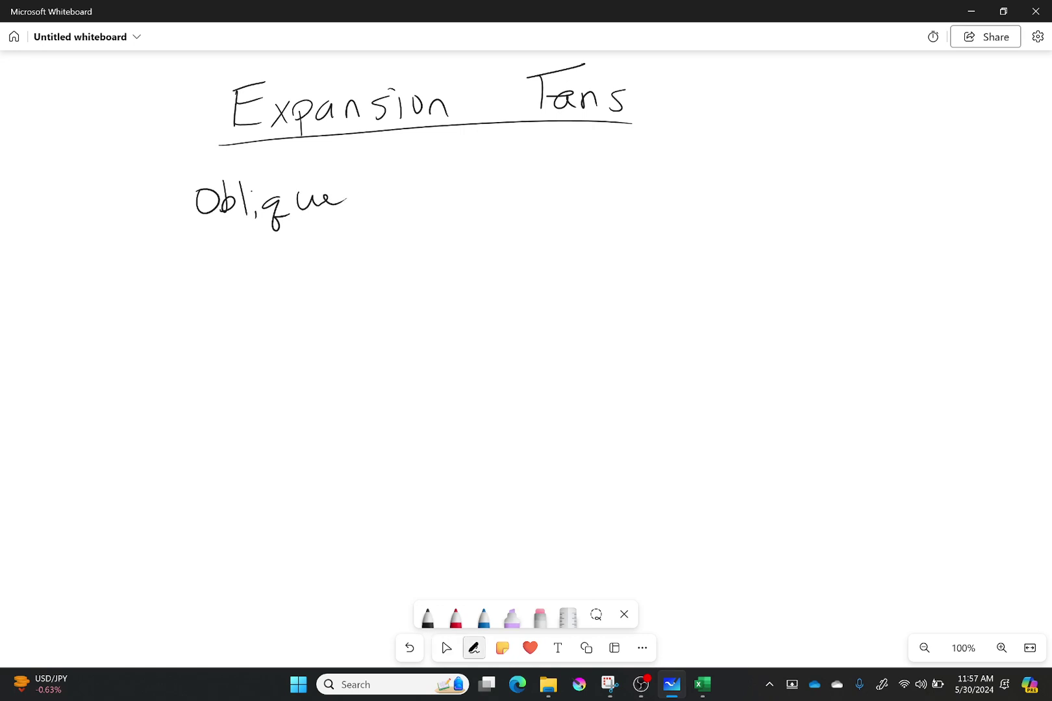
mouse_move(257, 233)
mouse_down()
mouse_move(242, 253)
mouse_move(277, 253)
mouse_up()
drag(283, 241, 317, 248)
mouse_move(325, 227)
mouse_down()
mouse_move(326, 246)
mouse_move(338, 244)
mouse_up()
- Draw four roughly horizontal incoming streamlines beneath the "Oblique Shock" heading
drag(91, 311, 248, 316)
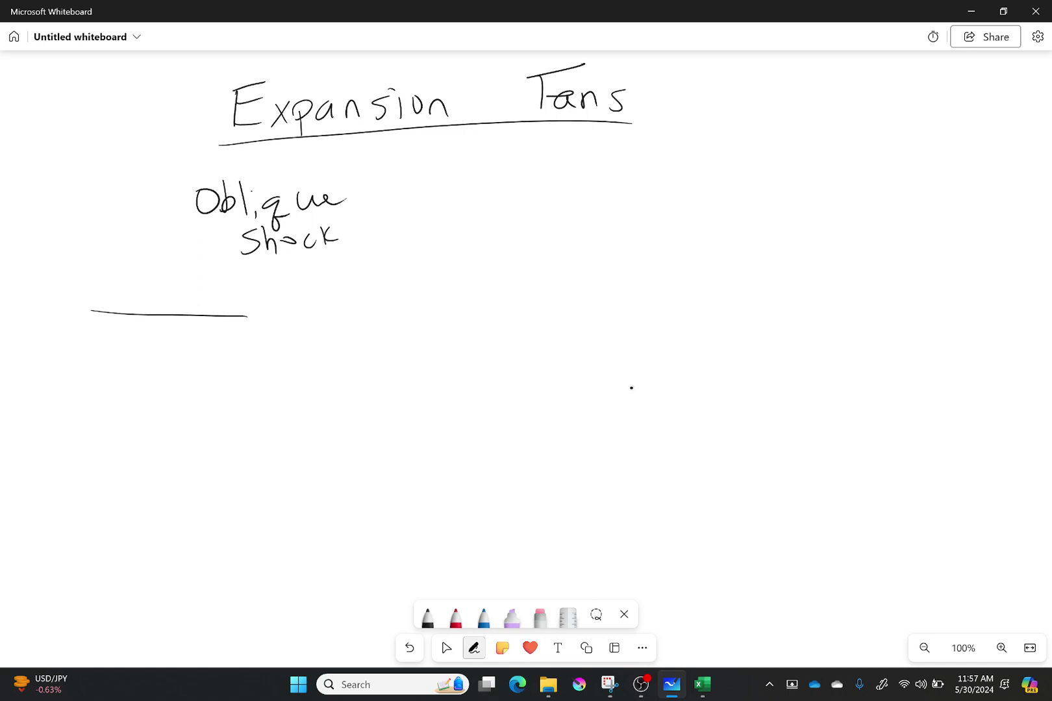
mouse_move(83, 350)
mouse_down()
mouse_move(233, 347)
mouse_move(235, 361)
mouse_up()
drag(105, 389, 221, 385)
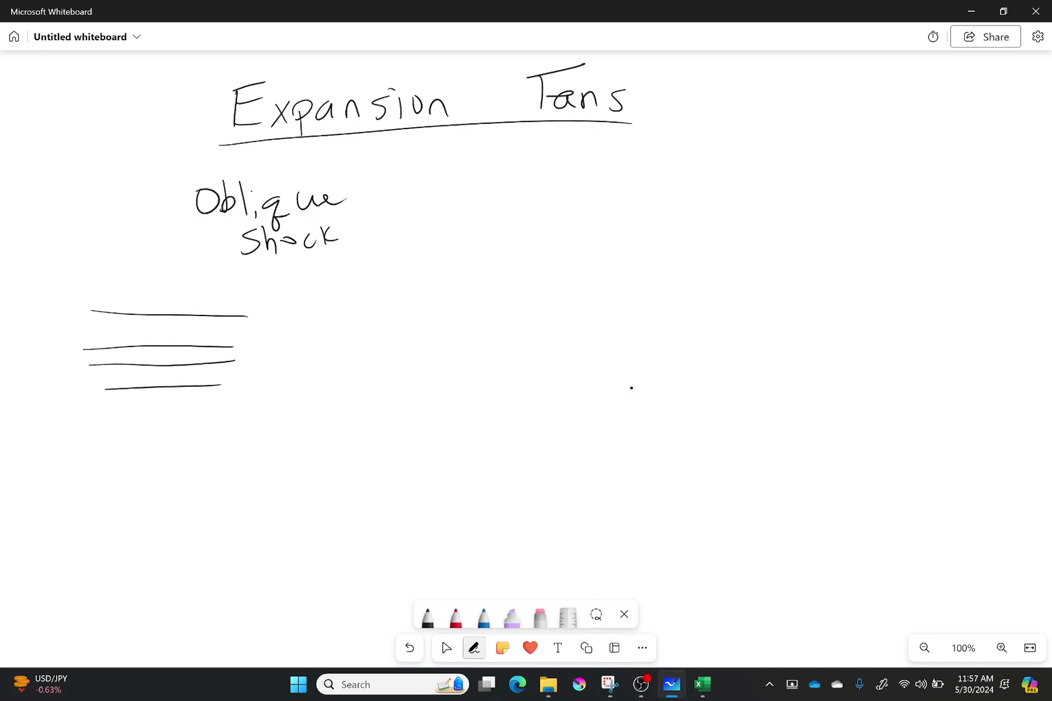
- Draw a flat wall that turns up into a ramp below the streamlines, with hatching under its surface
drag(116, 407, 268, 404)
drag(407, 294, 275, 396)
mouse_move(148, 416)
mouse_down()
mouse_move(128, 435)
mouse_move(140, 444)
mouse_up()
mouse_move(214, 411)
mouse_down()
mouse_move(190, 437)
mouse_move(211, 432)
mouse_up()
mouse_move(246, 411)
mouse_down()
mouse_move(225, 440)
mouse_move(248, 435)
mouse_up()
mouse_move(305, 381)
mouse_down()
mouse_move(277, 426)
mouse_move(297, 417)
mouse_up()
drag(359, 351, 342, 379)
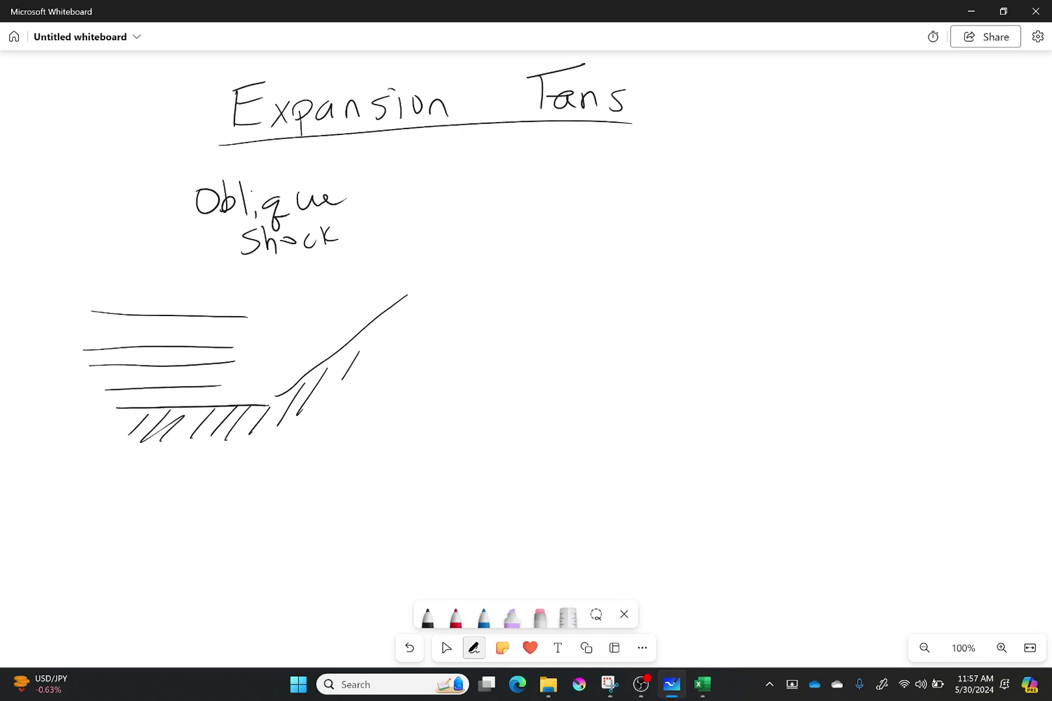
drag(409, 310, 377, 350)
- Extend the four oblique shock streamlines so they curve upward along the ramp
mouse_move(219, 387)
mouse_down()
mouse_move(265, 383)
mouse_move(323, 346)
mouse_up()
mouse_move(235, 363)
mouse_down()
mouse_move(278, 358)
mouse_move(317, 339)
mouse_move(285, 342)
mouse_move(308, 330)
mouse_up()
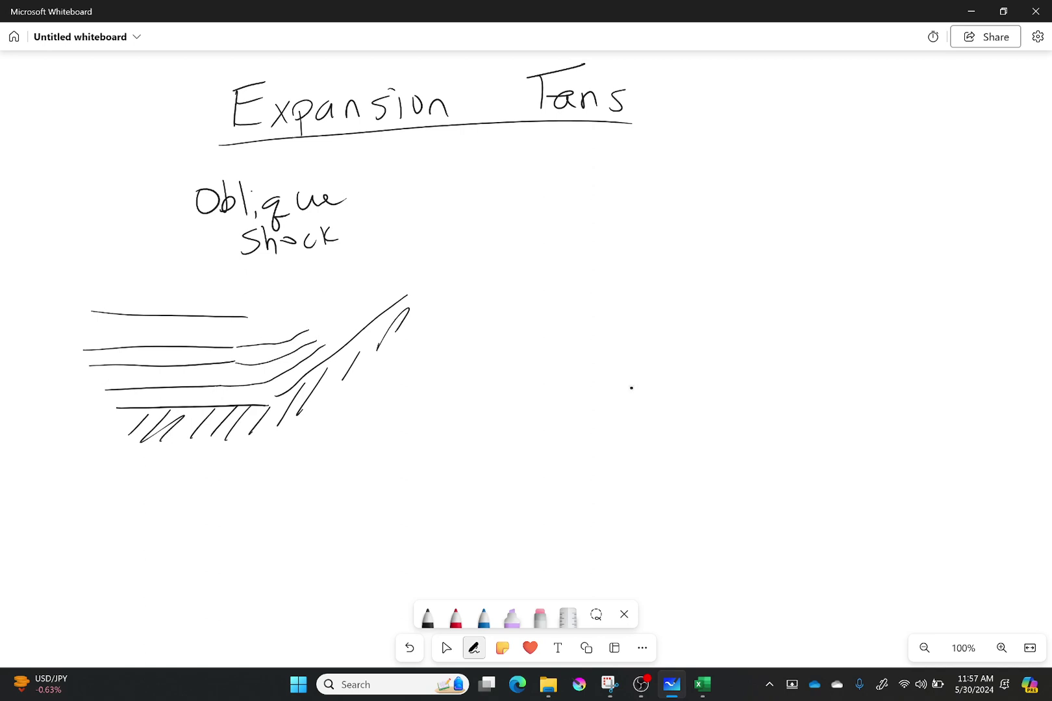
mouse_move(242, 319)
mouse_down()
mouse_move(259, 327)
mouse_move(316, 305)
mouse_up()
key(Escape)
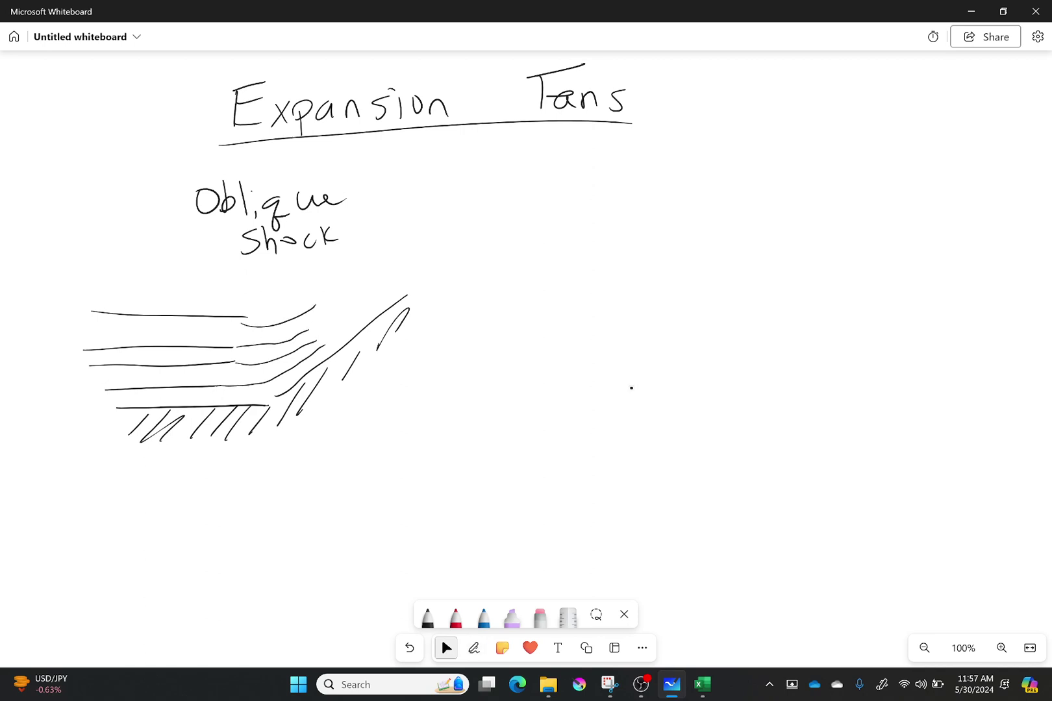
- Handwrite the label "Compress" beneath the oblique shock sketch
mouse_move(205, 471)
mouse_down()
mouse_move(204, 493)
mouse_move(223, 476)
mouse_move(245, 480)
mouse_move(247, 470)
mouse_up()
drag(258, 465, 260, 485)
drag(279, 478, 291, 463)
mouse_move(292, 472)
mouse_down()
mouse_move(302, 459)
mouse_move(308, 474)
mouse_move(329, 470)
mouse_up()
key(Escape)
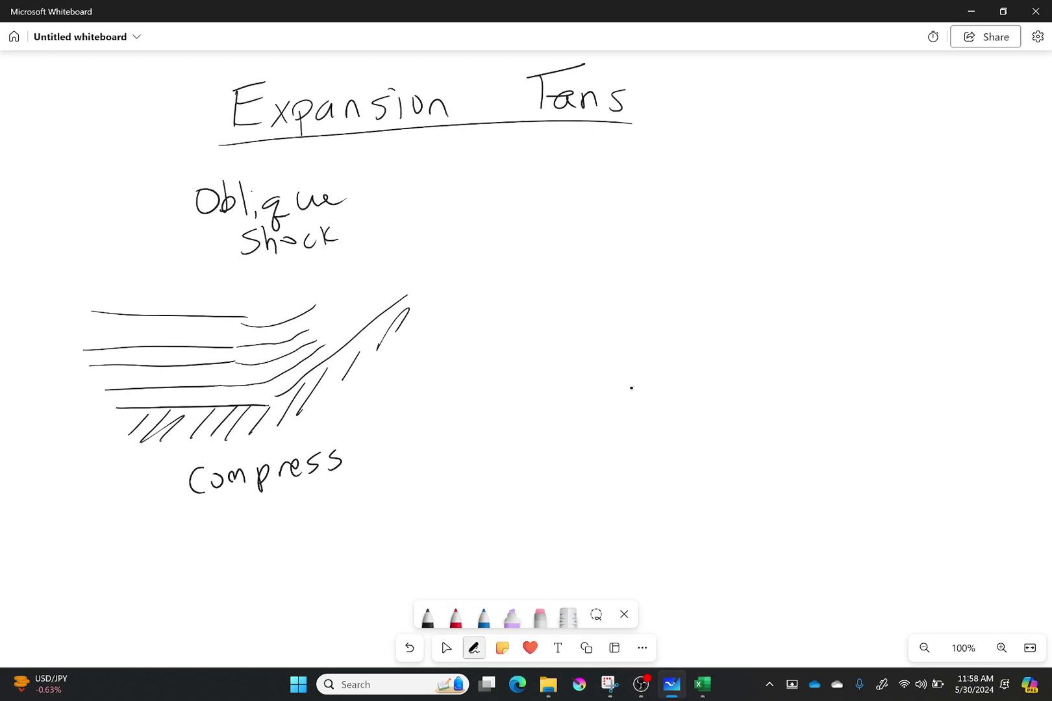
- Draw a second wall opposite the shock sketch, flat and then sloping down at a corner, with hatching underneath
mouse_move(625, 347)
mouse_down()
mouse_move(802, 344)
mouse_move(920, 416)
mouse_up()
mouse_move(637, 350)
mouse_down()
mouse_move(658, 367)
mouse_move(694, 369)
mouse_up()
mouse_move(689, 348)
mouse_down()
mouse_move(715, 368)
mouse_move(745, 371)
mouse_up()
mouse_move(741, 349)
mouse_down()
mouse_move(768, 371)
mouse_move(791, 371)
mouse_up()
drag(787, 349, 806, 373)
drag(805, 356, 860, 397)
drag(863, 388, 908, 425)
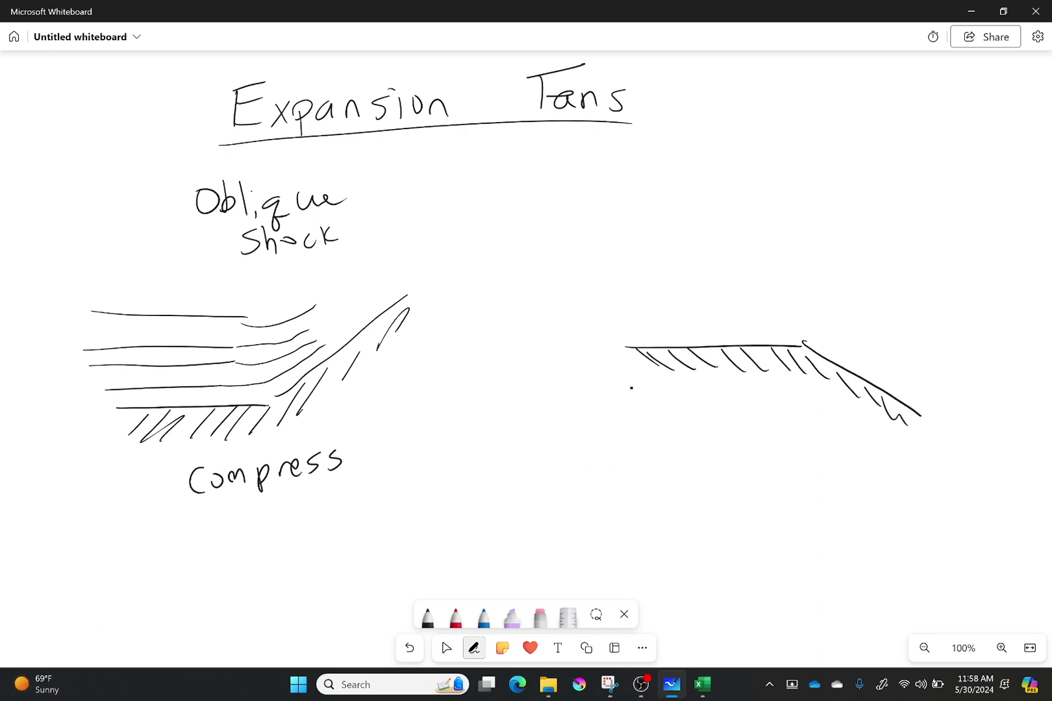
- Draw four horizontal incoming flow arrows above the flat part of the downward-turning wall
drag(584, 302, 768, 312)
drag(594, 281, 739, 290)
drag(592, 257, 728, 262)
click(631, 387)
drag(608, 229, 730, 228)
- Draw four outgoing flow arrows past the corner, spreading apart and tilting down along the sloped wall
mouse_move(727, 224)
mouse_down()
mouse_move(974, 238)
mouse_move(966, 234)
mouse_up()
mouse_move(791, 260)
mouse_down()
mouse_move(971, 275)
mouse_move(967, 283)
mouse_up()
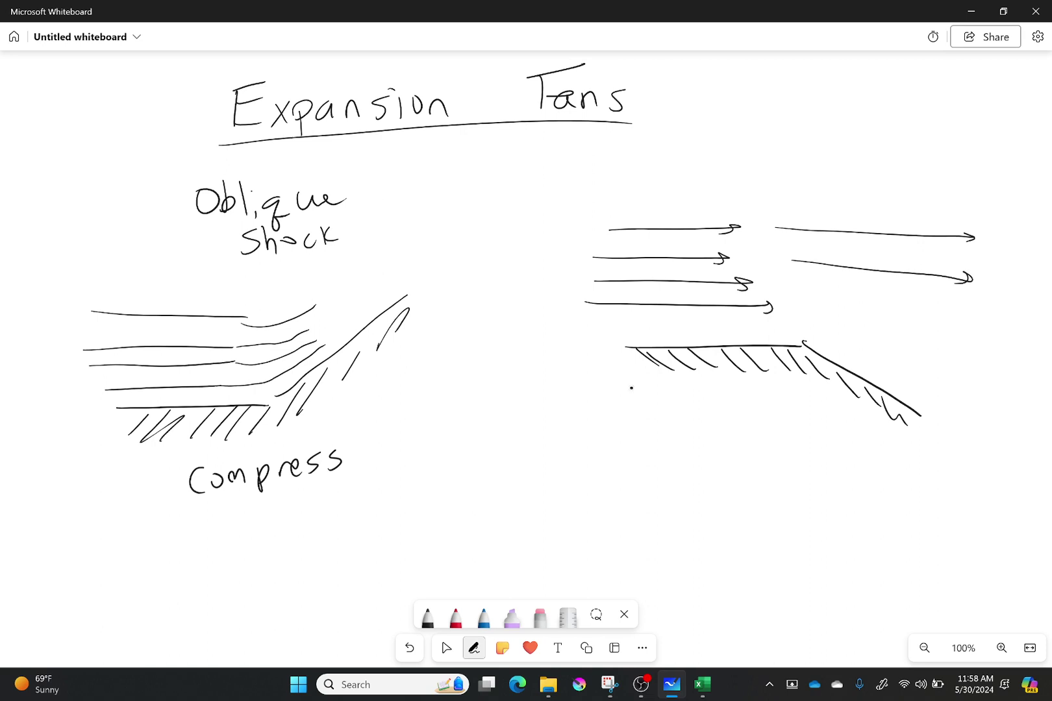
drag(798, 294, 954, 338)
drag(802, 327, 940, 391)
drag(940, 385, 935, 396)
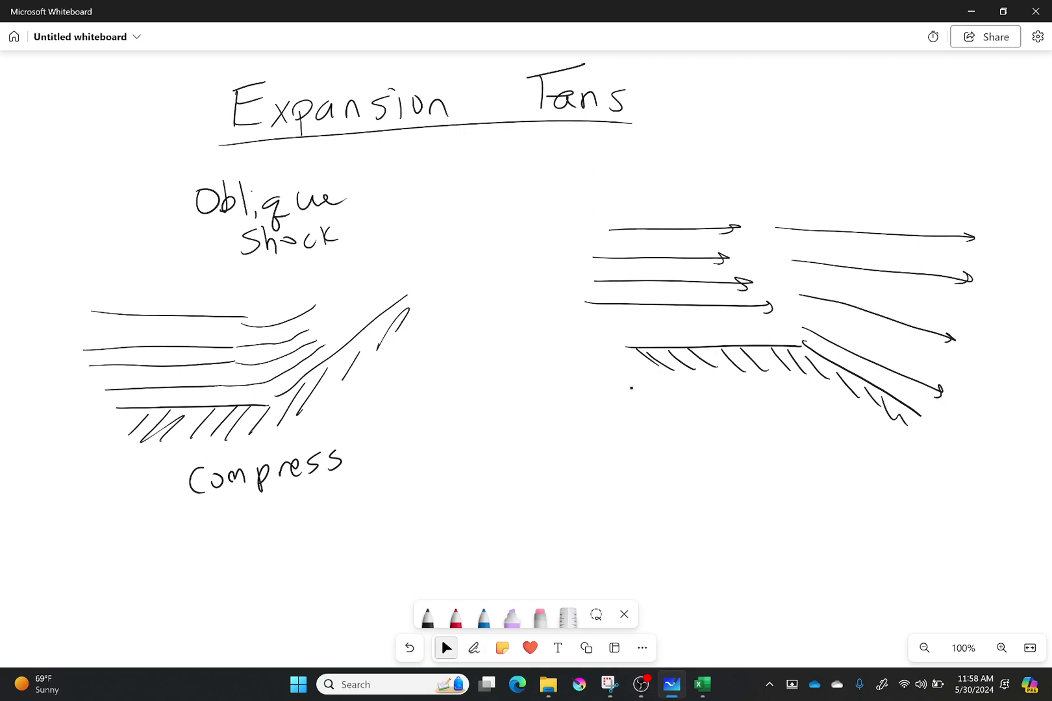
- Handwrite the label "Expansion" beneath the downward-turning wall sketch
click(474, 647)
drag(691, 440, 690, 463)
mouse_move(692, 436)
mouse_down()
mouse_move(714, 430)
mouse_move(717, 440)
mouse_up()
drag(695, 461, 730, 460)
drag(723, 453, 712, 463)
drag(738, 453, 741, 470)
drag(742, 450, 769, 455)
drag(773, 454, 818, 454)
mouse_move(829, 437)
mouse_down()
mouse_move(829, 448)
mouse_move(850, 448)
mouse_move(807, 437)
mouse_up()
click(446, 647)
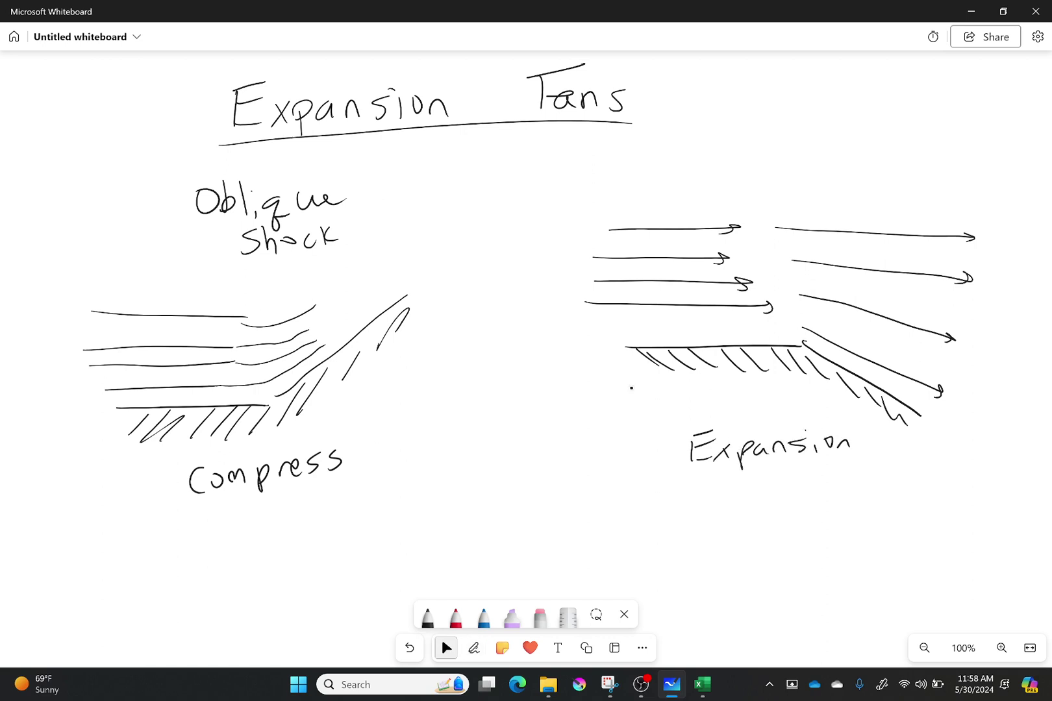
- Handwrite the heading "Expansion Fan" above the flow arrows of the expansion sketch
click(474, 647)
mouse_move(681, 174)
mouse_down()
mouse_move(682, 199)
mouse_move(709, 167)
mouse_up()
mouse_move(683, 184)
mouse_down()
mouse_move(705, 181)
mouse_move(713, 193)
mouse_up()
mouse_move(715, 183)
mouse_down()
mouse_move(706, 201)
mouse_move(727, 208)
mouse_up()
drag(726, 190, 759, 196)
mouse_move(763, 196)
mouse_down()
mouse_move(806, 195)
mouse_move(819, 184)
mouse_move(883, 197)
mouse_move(903, 173)
mouse_move(906, 194)
mouse_move(930, 192)
mouse_up()
click(446, 647)
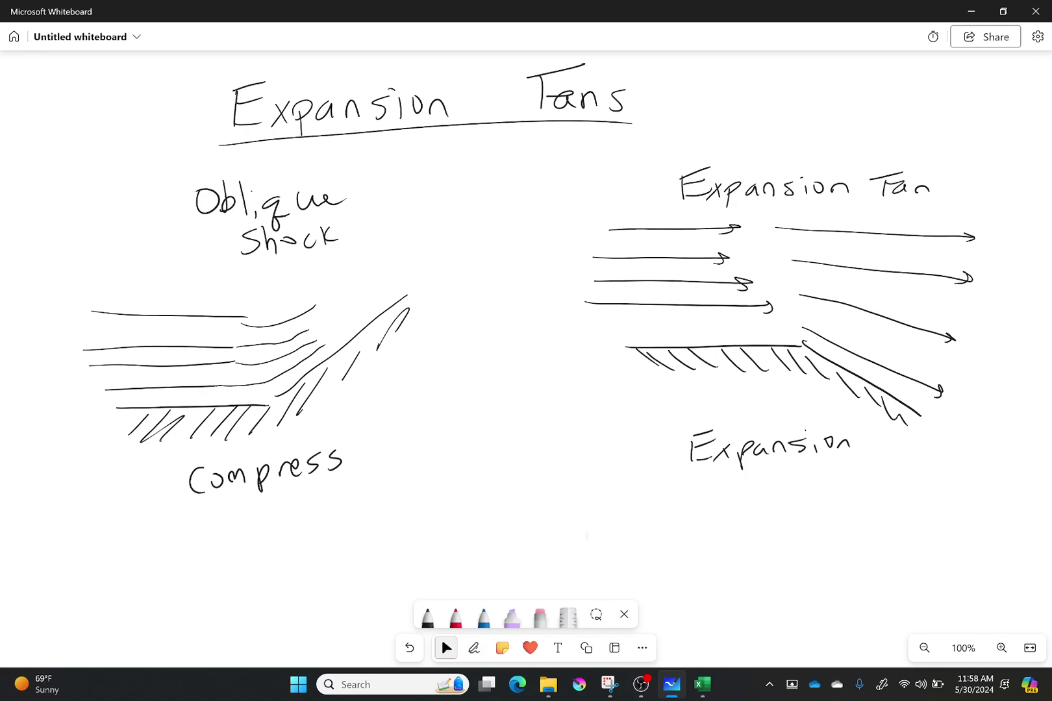
- Draw a larger hatched wall with a downward-sloping corner in the free space below the two sketches
drag(587, 537, 588, 439)
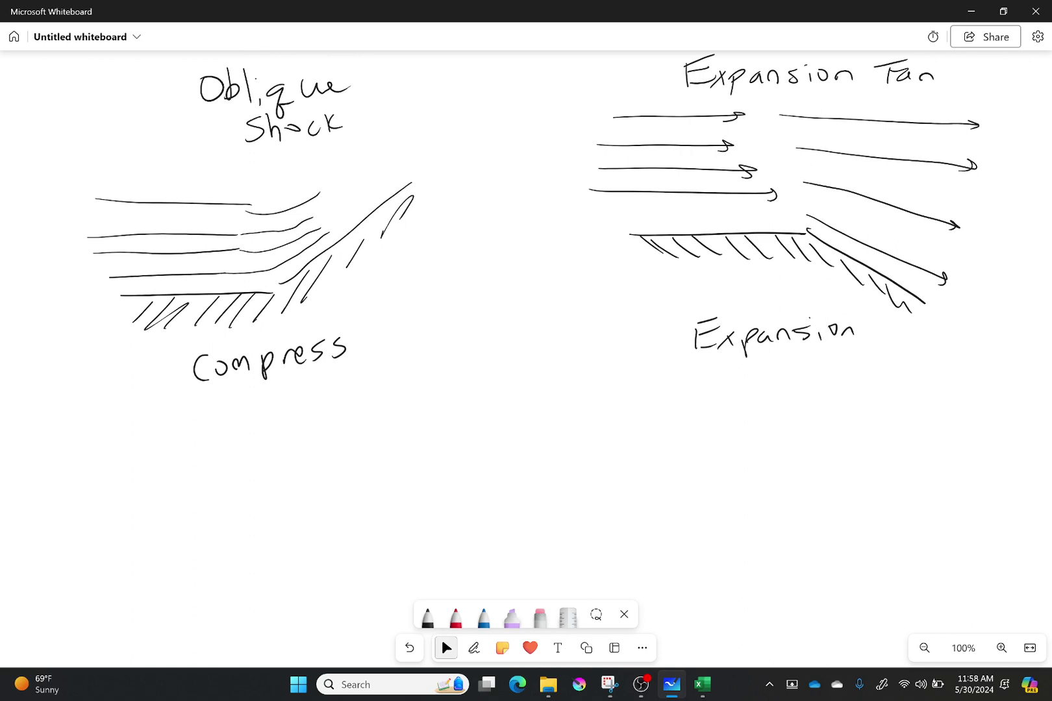
click(474, 647)
mouse_move(380, 466)
mouse_down()
mouse_move(555, 466)
mouse_move(716, 557)
mouse_move(402, 479)
mouse_move(557, 478)
mouse_move(689, 562)
mouse_up()
click(630, 387)
click(446, 647)
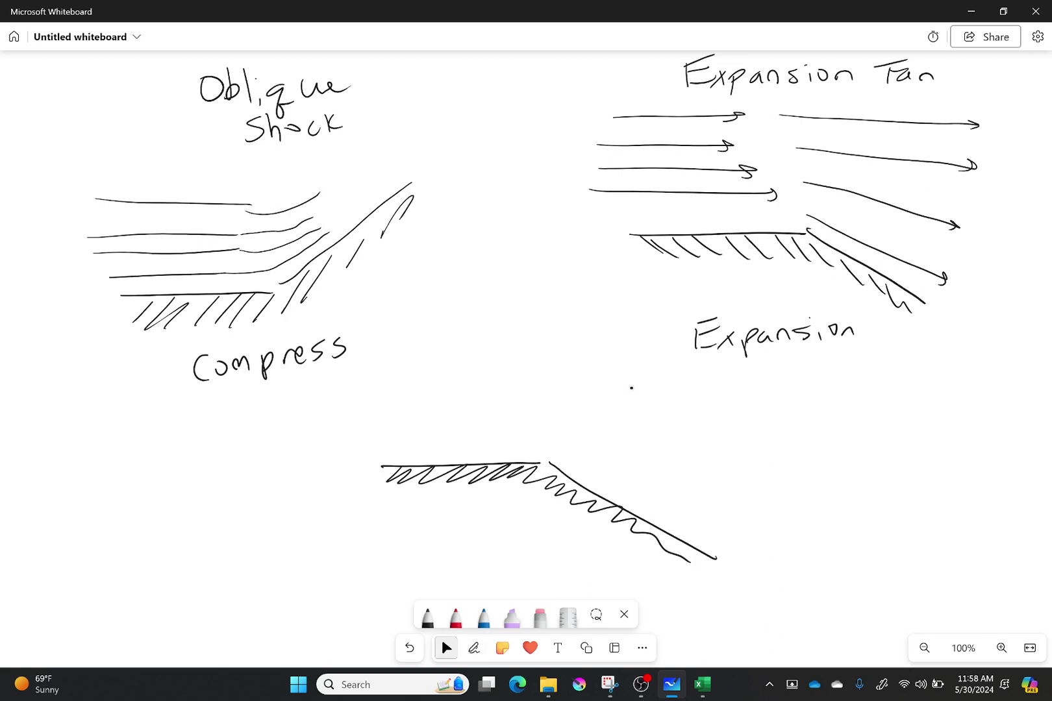
- Draw two Mach lines fanning up from the new wall's corner, one steep and one shallower
click(474, 647)
drag(580, 323, 538, 454)
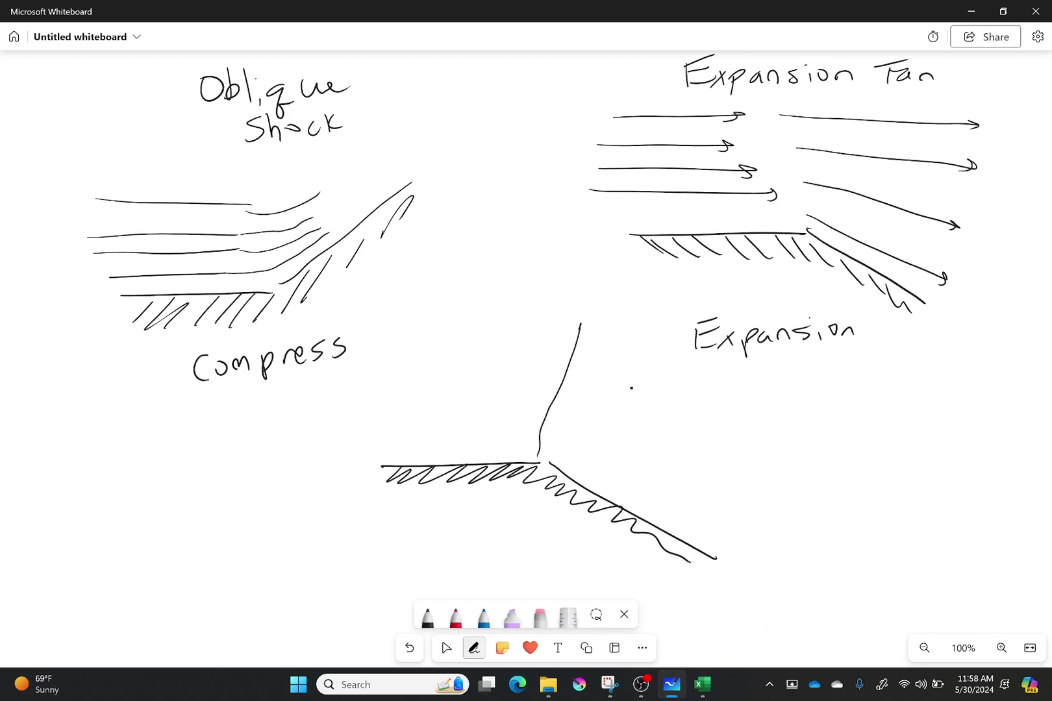
click(446, 648)
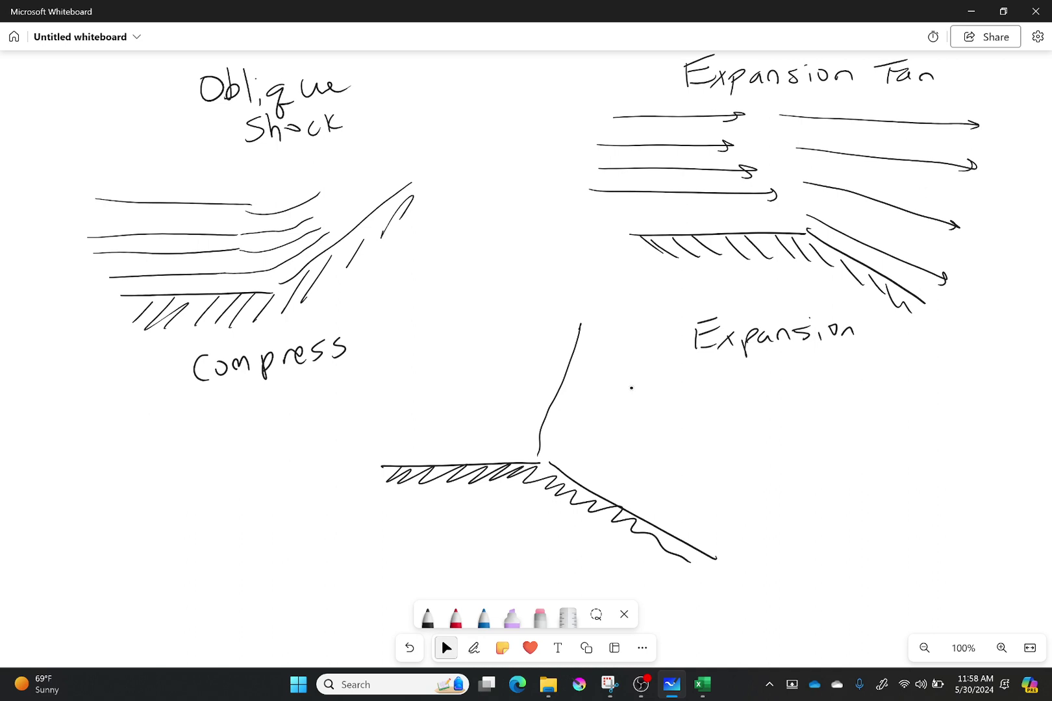
click(474, 647)
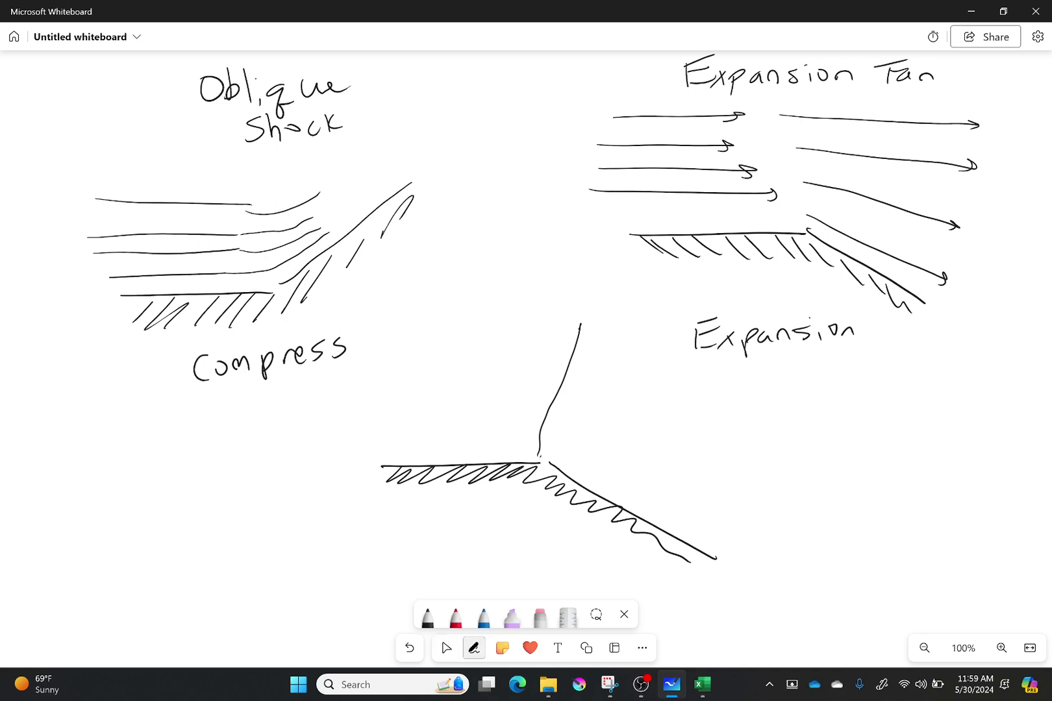
drag(539, 456, 651, 351)
click(446, 647)
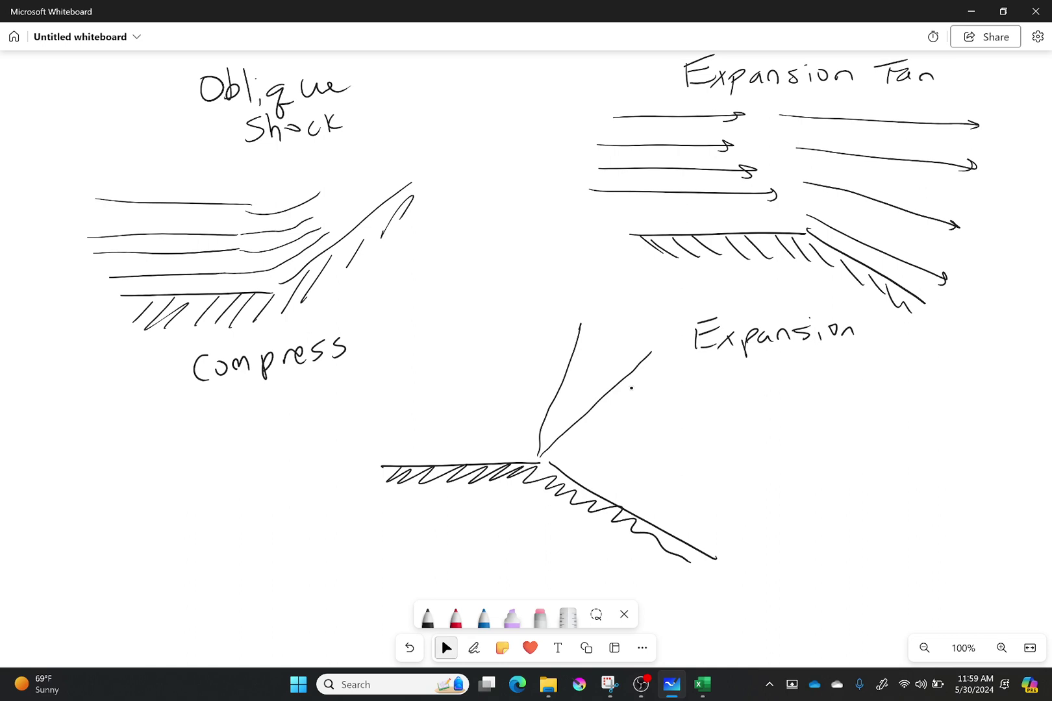
- Handwrite the label "Forward Mach" along the steeper Mach line
click(474, 647)
mouse_move(521, 409)
mouse_down()
mouse_move(536, 433)
mouse_move(553, 362)
mouse_up()
drag(552, 375, 583, 303)
click(446, 647)
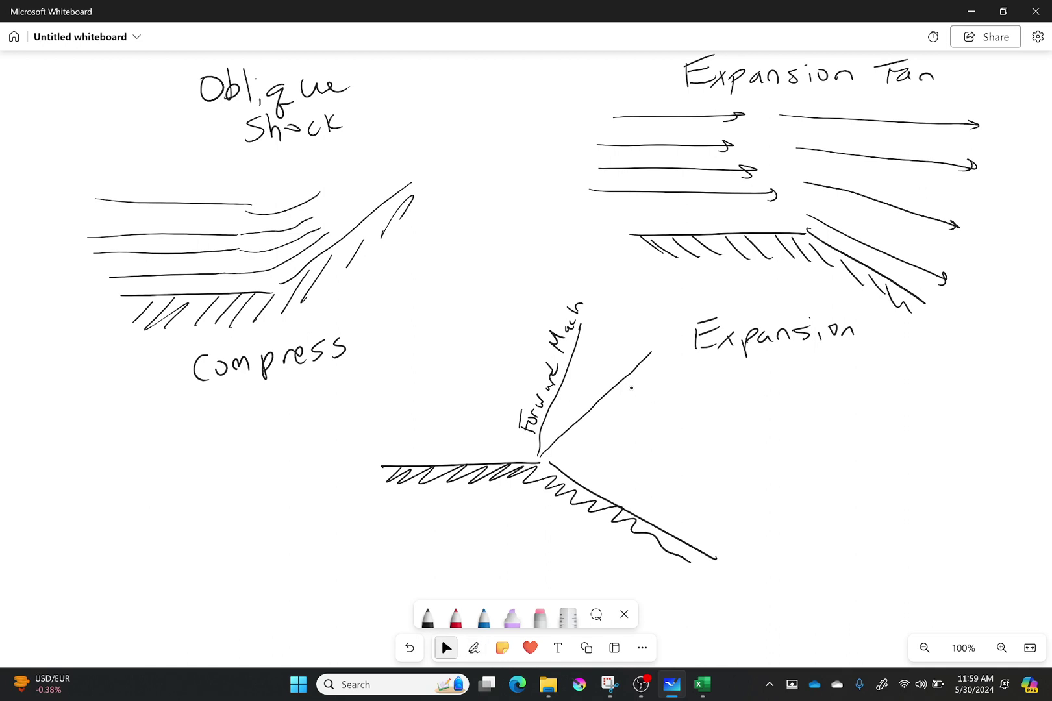
- Handwrite the label "Rearward Mach" along the shallower Mach line
click(473, 647)
mouse_move(567, 448)
mouse_down()
mouse_move(572, 432)
mouse_move(576, 446)
mouse_up()
mouse_move(574, 444)
mouse_down()
mouse_move(592, 426)
mouse_move(594, 435)
mouse_up()
drag(595, 425, 613, 411)
mouse_move(616, 409)
mouse_down()
mouse_move(647, 368)
mouse_move(667, 362)
mouse_up()
click(632, 398)
drag(666, 368, 675, 353)
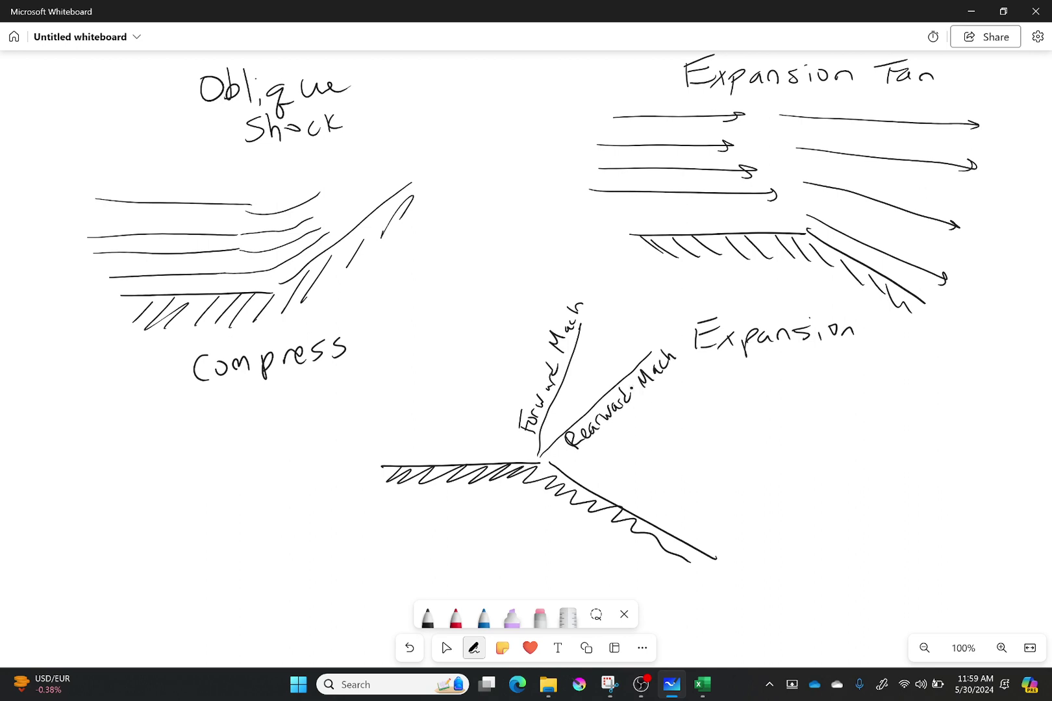
click(446, 647)
- Draw a dashed horizontal line extending the flat wall beyond the corner
click(473, 647)
drag(559, 460, 582, 463)
drag(596, 461, 700, 454)
drag(713, 453, 718, 453)
drag(729, 455, 786, 457)
click(446, 647)
- Draw angle arcs μ1 from the forward Mach line to the dashed line and μ2 from the rearward line to the sloped wall
click(473, 648)
mouse_move(564, 354)
mouse_down()
mouse_move(681, 448)
mouse_move(681, 461)
mouse_move(689, 415)
mouse_move(707, 432)
mouse_up()
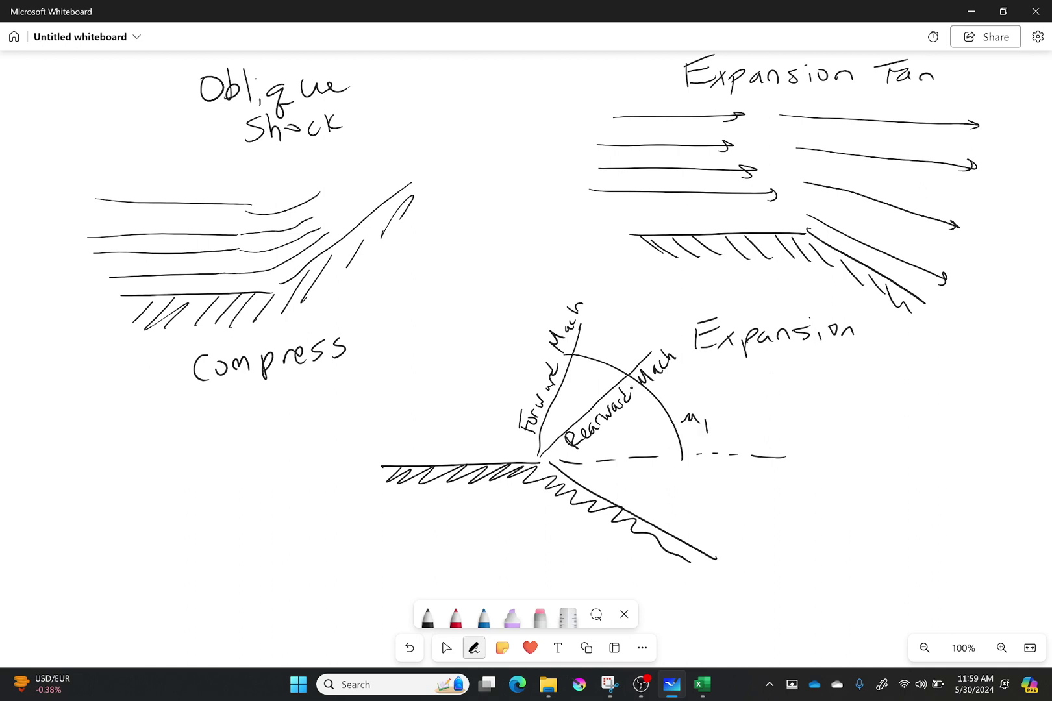
mouse_move(599, 399)
mouse_down()
mouse_move(649, 470)
mouse_move(644, 517)
mouse_move(664, 493)
mouse_move(683, 515)
mouse_up()
click(446, 648)
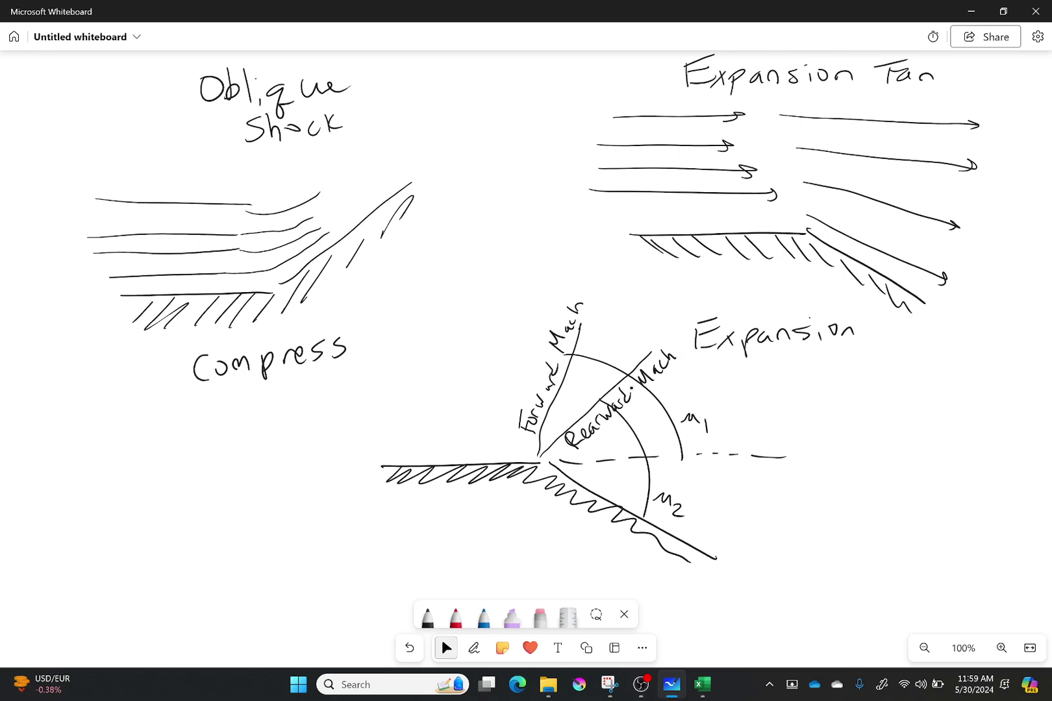
- Draw the deflection angle arc between the dashed line and the sloped wall and label it θ
click(474, 647)
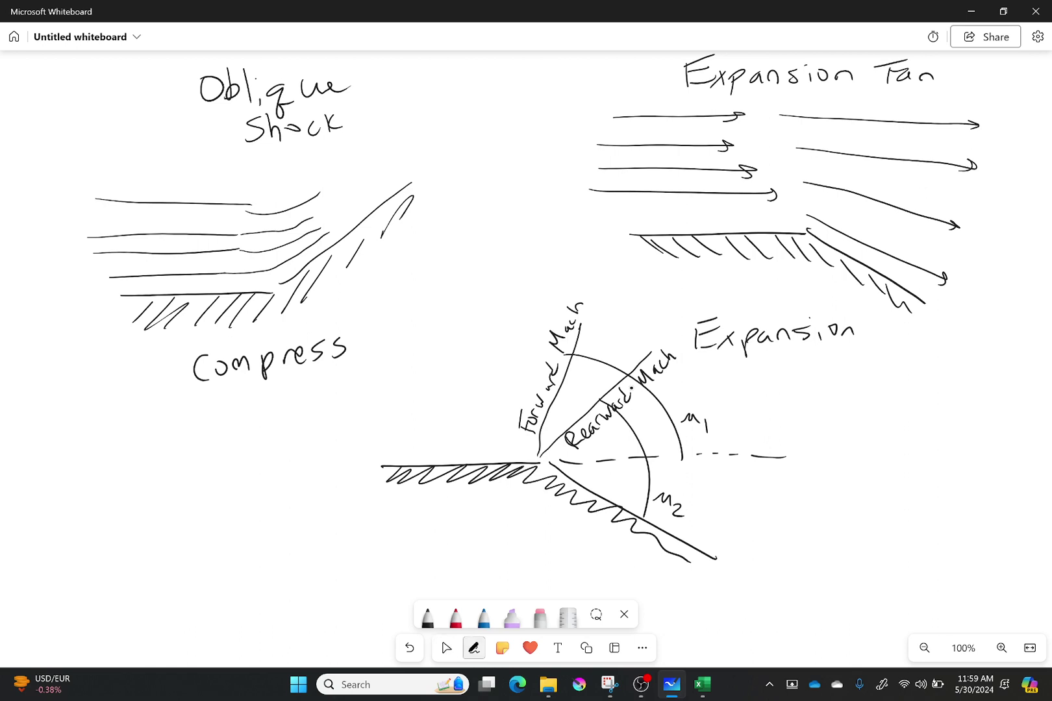
drag(708, 453, 701, 557)
mouse_move(753, 493)
mouse_down()
mouse_move(747, 514)
mouse_move(759, 504)
mouse_up()
click(446, 648)
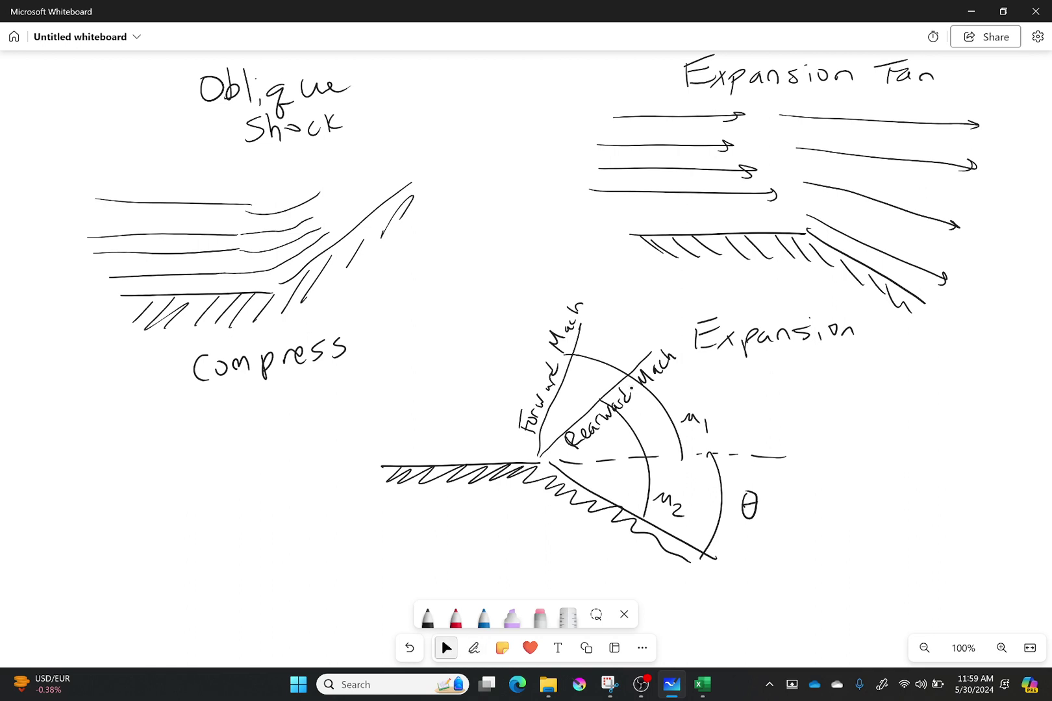
- Fill the space between the forward and rearward Mach lines with additional lines radiating from the corner
click(473, 647)
mouse_move(554, 438)
mouse_down()
mouse_move(596, 330)
mouse_move(646, 340)
mouse_move(554, 439)
mouse_up()
drag(642, 350, 552, 444)
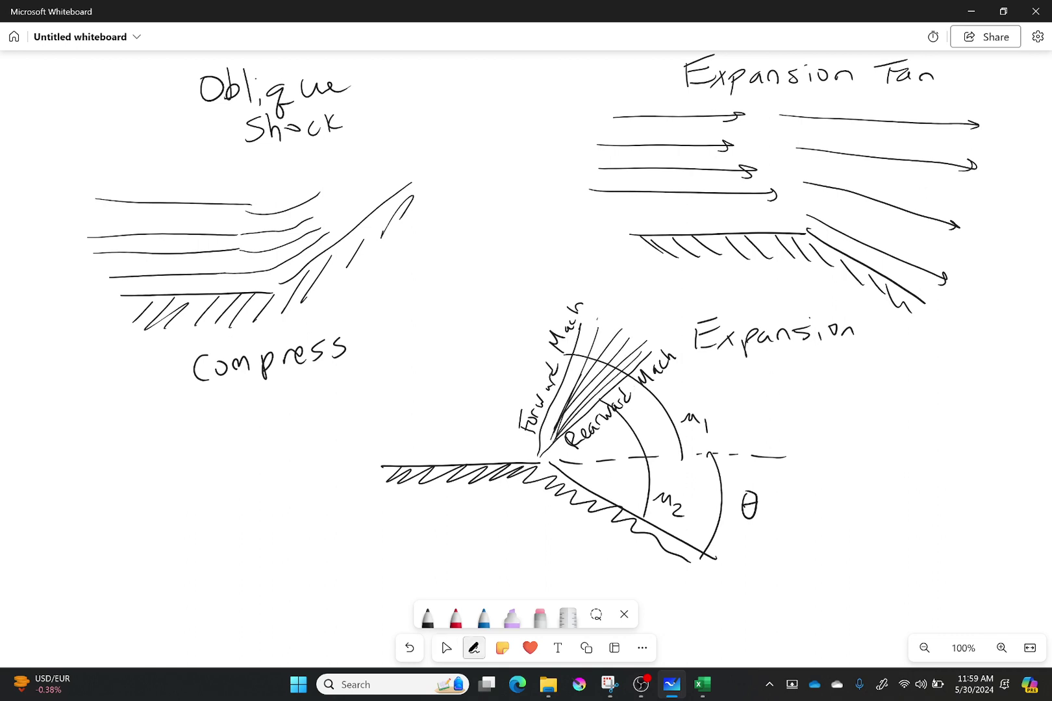
drag(597, 318, 540, 458)
click(631, 388)
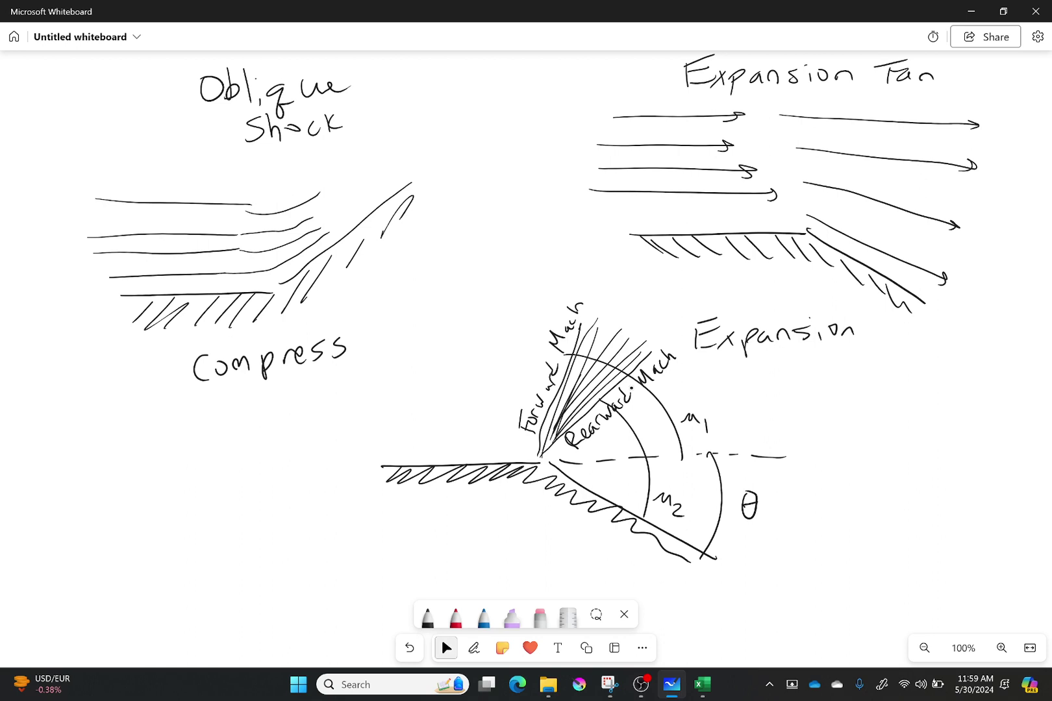
- Handwrite "Fan because of infinite" as the first line of a note below the fan diagram
click(474, 647)
mouse_move(190, 513)
mouse_down()
mouse_move(191, 540)
mouse_move(215, 501)
mouse_up()
drag(193, 526, 300, 536)
drag(315, 523, 317, 535)
drag(318, 526, 334, 535)
mouse_move(344, 529)
mouse_down()
mouse_move(392, 528)
mouse_move(407, 501)
mouse_up()
drag(395, 521, 446, 531)
mouse_move(465, 509)
mouse_down()
mouse_move(461, 531)
mouse_move(506, 530)
mouse_up()
drag(500, 519, 531, 527)
- Continue the note with "number of Mach lines" on a second line
mouse_move(184, 558)
mouse_down()
mouse_move(186, 573)
mouse_move(198, 574)
mouse_up()
mouse_move(201, 563)
mouse_down()
mouse_move(209, 572)
mouse_move(214, 562)
mouse_up()
mouse_move(222, 571)
mouse_down()
mouse_move(236, 560)
mouse_move(242, 573)
mouse_up()
drag(243, 551, 263, 572)
mouse_move(263, 569)
mouse_down()
mouse_move(275, 558)
mouse_move(397, 574)
mouse_up()
mouse_move(406, 551)
mouse_down()
mouse_move(418, 573)
mouse_move(476, 562)
mouse_up()
drag(477, 568, 491, 575)
click(446, 647)
- Add the word "between" at the end of the note's second line
drag(844, 552, 860, 444)
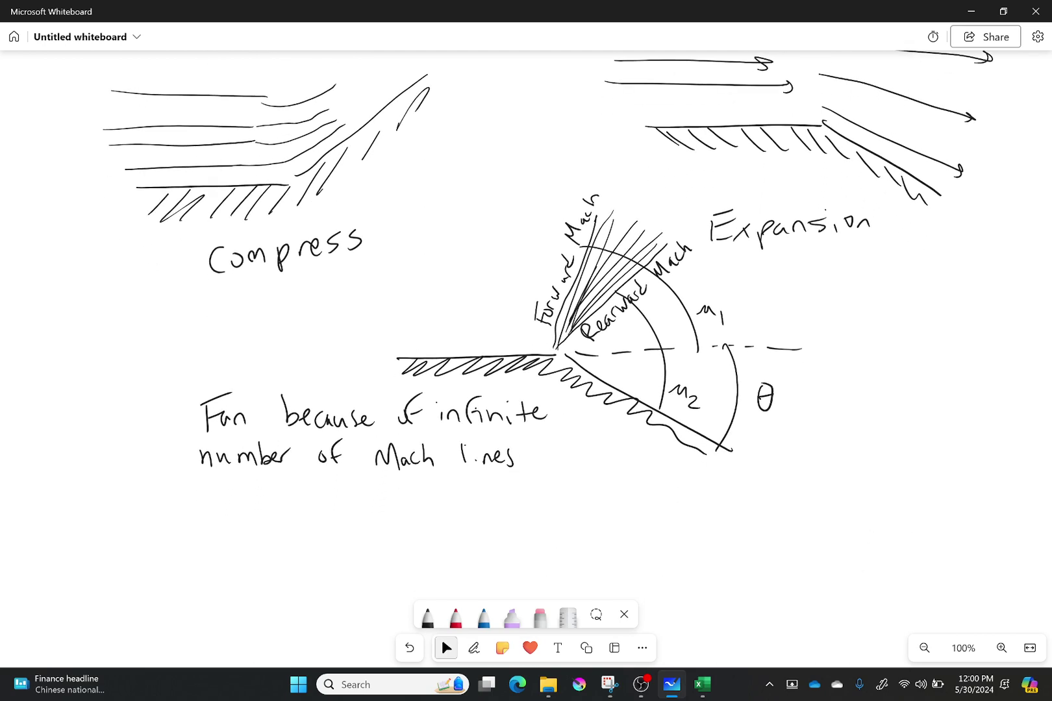
click(474, 647)
mouse_move(544, 438)
mouse_down()
mouse_move(547, 468)
mouse_move(568, 471)
mouse_up()
mouse_move(575, 448)
mouse_down()
mouse_move(573, 468)
mouse_move(583, 458)
mouse_up()
mouse_move(584, 458)
mouse_down()
mouse_move(613, 471)
mouse_move(637, 463)
mouse_up()
click(446, 648)
- Finish the note with "front and rear" on a third line and underline it twice
click(474, 647)
mouse_move(220, 488)
mouse_down()
mouse_move(209, 513)
mouse_move(225, 502)
mouse_move(235, 513)
mouse_up()
mouse_move(250, 501)
mouse_down()
mouse_move(246, 513)
mouse_move(260, 511)
mouse_up()
drag(271, 492, 273, 511)
mouse_move(262, 501)
mouse_down()
mouse_move(344, 511)
mouse_move(359, 483)
mouse_move(421, 497)
mouse_move(423, 509)
mouse_up()
drag(423, 500, 445, 499)
click(446, 647)
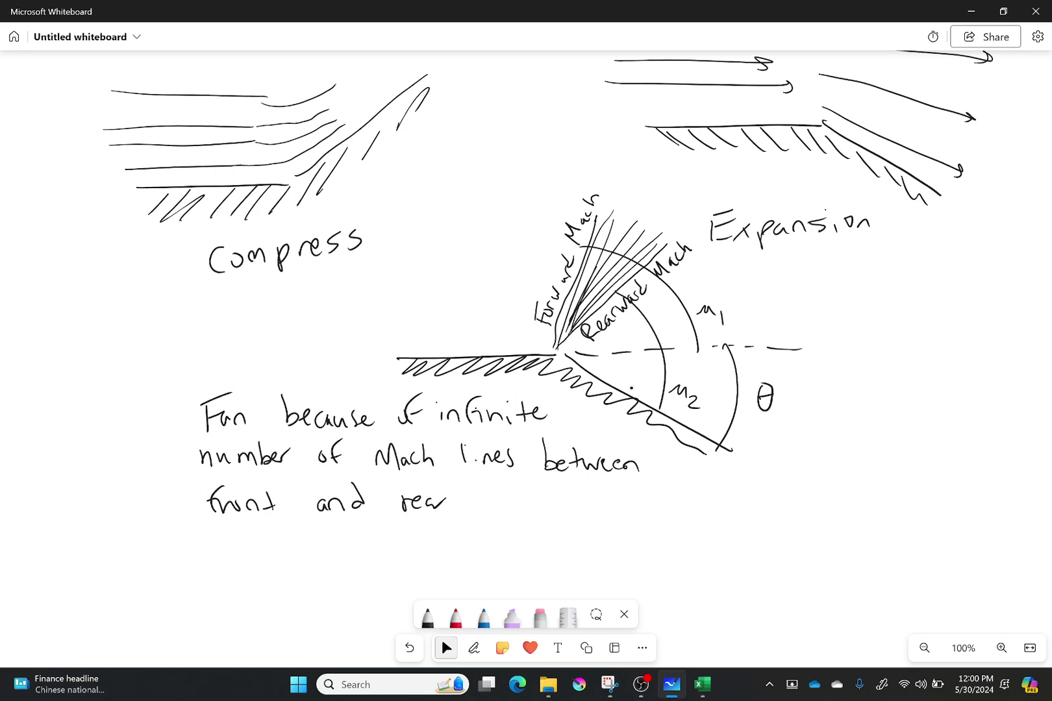
mouse_move(199, 535)
mouse_down()
mouse_move(440, 521)
mouse_move(433, 526)
mouse_up()
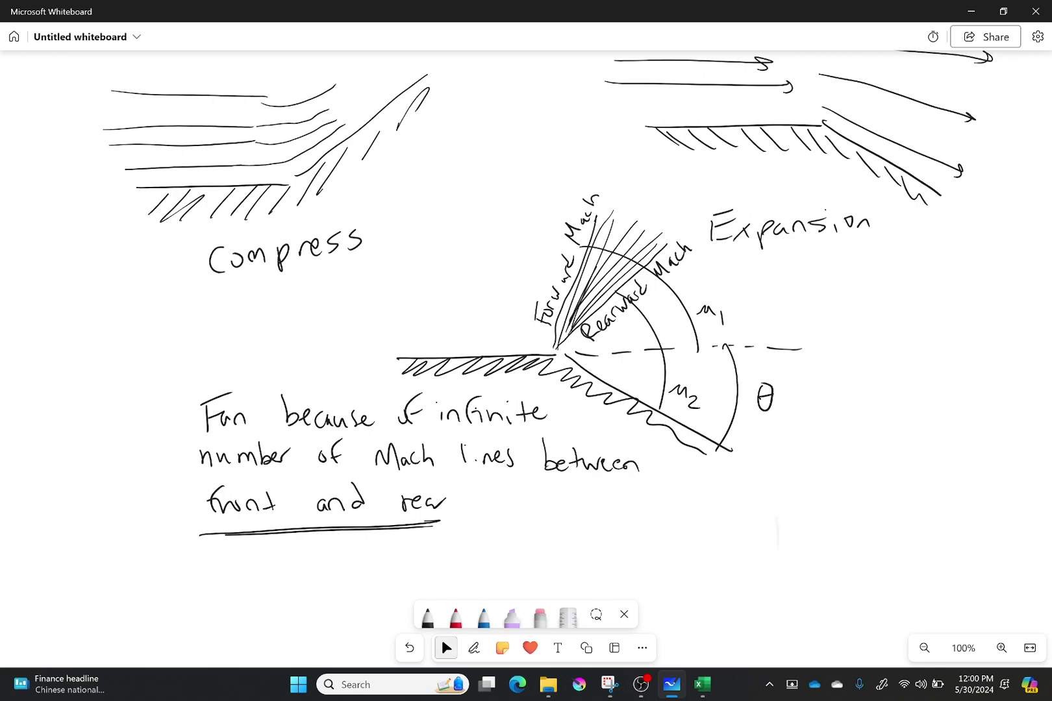
- Handwrite the heading "Oblique Shock" below the fan note and underline it
scroll(526, 350, down, 3)
click(473, 648)
mouse_move(209, 497)
mouse_down()
mouse_move(223, 511)
mouse_move(259, 505)
mouse_up()
click(248, 491)
mouse_move(275, 495)
mouse_down()
mouse_move(279, 509)
mouse_move(360, 502)
mouse_up()
mouse_move(381, 491)
mouse_down()
mouse_move(373, 498)
mouse_move(385, 497)
mouse_up()
drag(402, 482, 404, 496)
drag(204, 533, 399, 515)
- Write "Discontinuous & sudden" under the Oblique Shock heading
drag(232, 553, 240, 575)
mouse_move(221, 555)
mouse_down()
mouse_move(235, 577)
mouse_move(266, 575)
mouse_up()
drag(292, 561, 325, 570)
drag(320, 561, 383, 558)
drag(382, 551, 404, 553)
mouse_move(402, 556)
mouse_down()
mouse_move(439, 542)
mouse_move(483, 551)
mouse_move(497, 527)
mouse_move(538, 548)
mouse_up()
click(446, 647)
- Handwrite a second column heading "Expansion Fan" across from "Oblique Shock" and underline it
click(474, 648)
click(446, 648)
click(474, 647)
mouse_move(659, 486)
mouse_down()
mouse_move(661, 501)
mouse_move(678, 476)
mouse_move(675, 494)
mouse_up()
mouse_move(670, 496)
mouse_down()
mouse_move(698, 497)
mouse_move(680, 503)
mouse_up()
mouse_move(700, 488)
mouse_down()
mouse_move(702, 510)
mouse_move(712, 486)
mouse_up()
mouse_move(717, 486)
mouse_down()
mouse_move(720, 496)
mouse_move(740, 495)
mouse_up()
mouse_move(758, 478)
mouse_down()
mouse_move(763, 488)
mouse_move(776, 483)
mouse_up()
mouse_move(777, 480)
mouse_down()
mouse_move(820, 486)
mouse_move(842, 462)
mouse_up()
mouse_move(831, 476)
mouse_down()
mouse_move(837, 485)
mouse_move(830, 477)
mouse_up()
drag(842, 483, 854, 480)
drag(643, 513, 877, 498)
- Write "Continuous gradual" under the Expansion Fan heading and draw an arrow to it from "Discontinuous & sudden"
drag(656, 536, 656, 558)
drag(659, 550, 680, 557)
mouse_move(687, 533)
mouse_down()
mouse_move(688, 556)
mouse_move(696, 540)
mouse_move(704, 553)
mouse_up()
drag(707, 545, 760, 546)
mouse_move(771, 532)
mouse_down()
mouse_move(765, 549)
mouse_move(811, 562)
mouse_up()
mouse_move(826, 549)
mouse_down()
mouse_move(839, 533)
mouse_move(852, 539)
mouse_move(862, 518)
mouse_up()
drag(870, 536, 909, 540)
click(446, 648)
scroll(526, 324, down, 5)
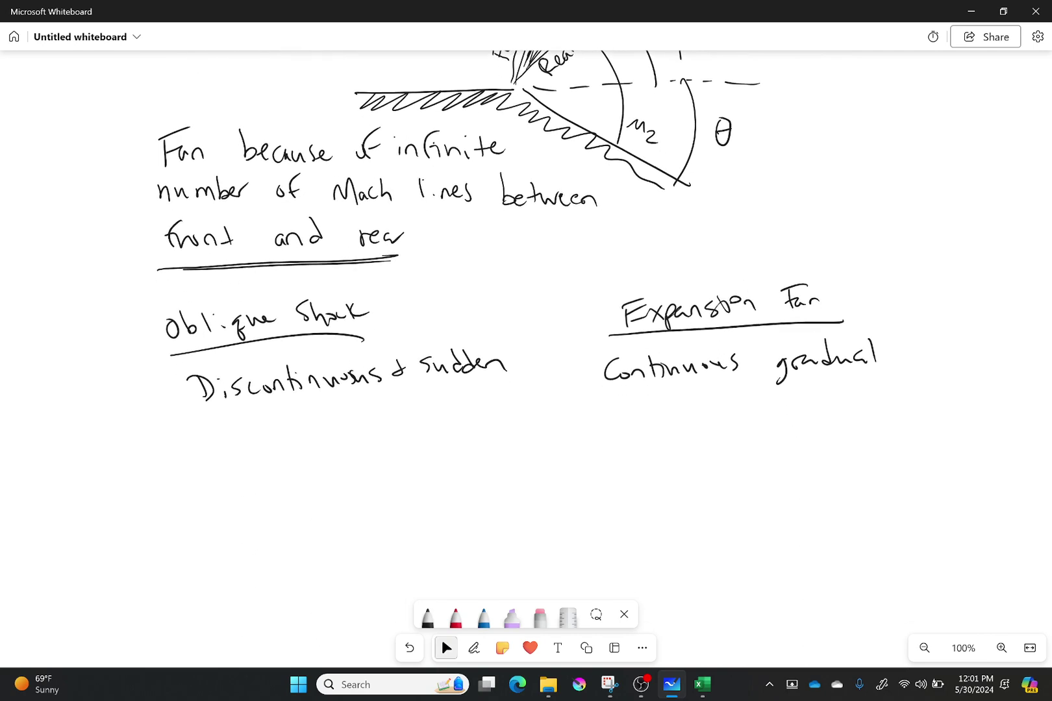
drag(524, 369, 573, 372)
click(474, 647)
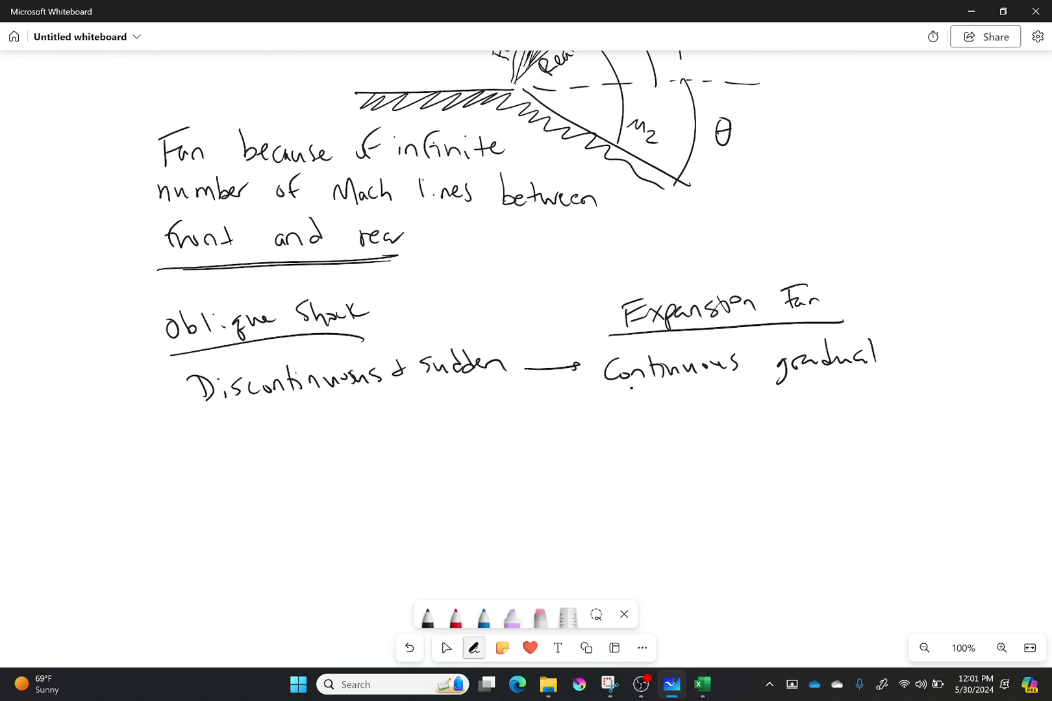
- Write "Isentropic" below "Continuous gradual" in the Expansion Fan column
mouse_move(620, 406)
mouse_down()
mouse_move(622, 435)
mouse_move(657, 432)
mouse_up()
mouse_move(659, 431)
mouse_down()
mouse_move(668, 420)
mouse_move(676, 435)
mouse_up()
mouse_move(684, 404)
mouse_down()
mouse_move(687, 433)
mouse_move(698, 416)
mouse_up()
drag(692, 432, 703, 421)
mouse_move(706, 420)
mouse_down()
mouse_move(724, 438)
mouse_move(759, 425)
mouse_up()
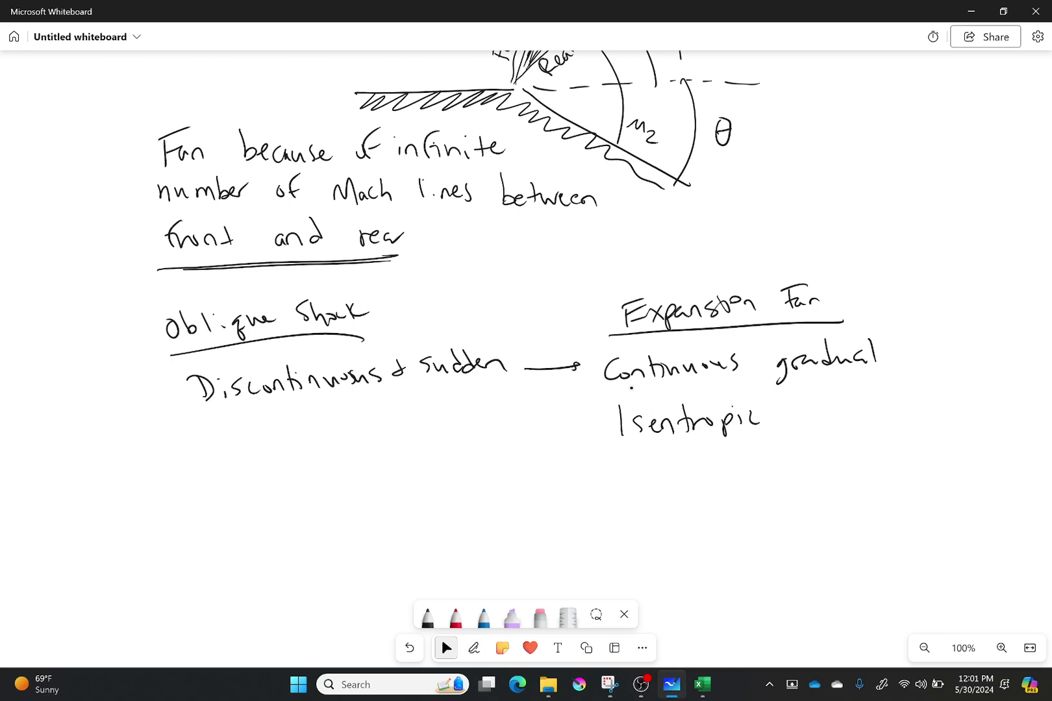
- Write "Not isentropic" below "Discontinuous & sudden" in the Oblique Shock column
click(474, 648)
mouse_move(199, 431)
mouse_down()
mouse_move(198, 443)
mouse_move(207, 416)
mouse_move(226, 430)
mouse_up()
mouse_move(238, 415)
mouse_down()
mouse_move(287, 429)
mouse_move(315, 422)
mouse_up()
drag(322, 423, 334, 423)
drag(335, 420, 369, 413)
mouse_move(377, 408)
mouse_down()
mouse_move(377, 430)
mouse_move(387, 415)
mouse_up()
drag(391, 409, 411, 416)
click(446, 648)
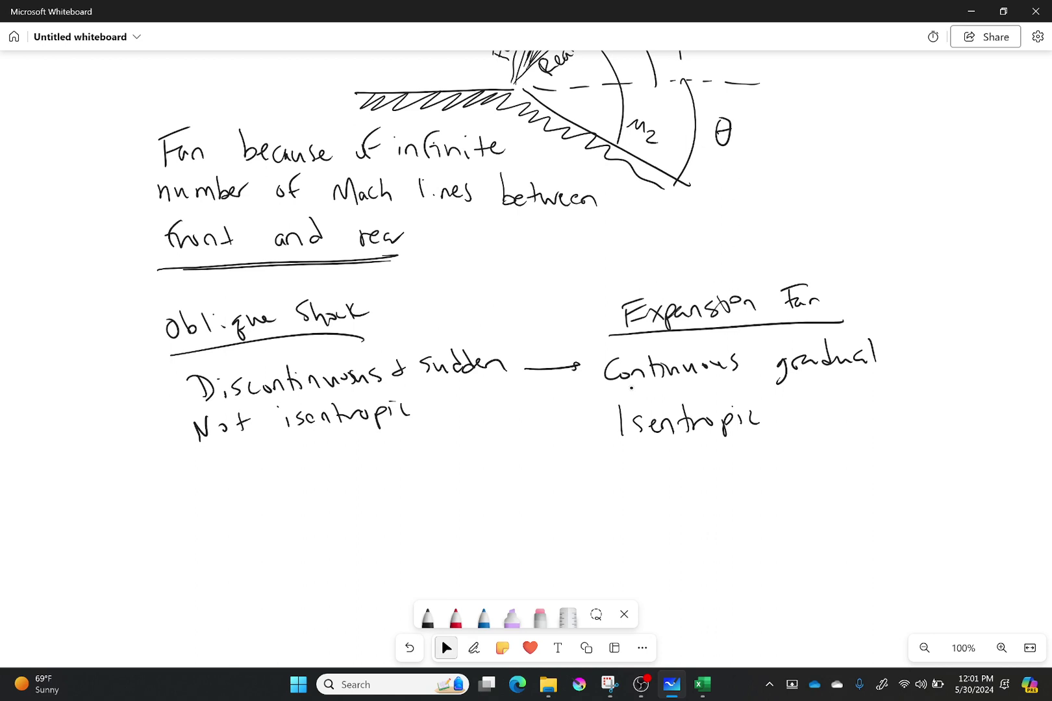
- In the Oblique Shock column, write "T P ρ" with an up arrow and "M" with a down arrow beneath
click(473, 647)
mouse_move(221, 471)
mouse_down()
mouse_move(222, 494)
mouse_move(236, 462)
mouse_move(261, 488)
mouse_up()
drag(255, 465, 263, 475)
mouse_move(319, 508)
mouse_down()
mouse_move(313, 481)
mouse_move(373, 470)
mouse_move(373, 448)
mouse_up()
drag(361, 458, 377, 456)
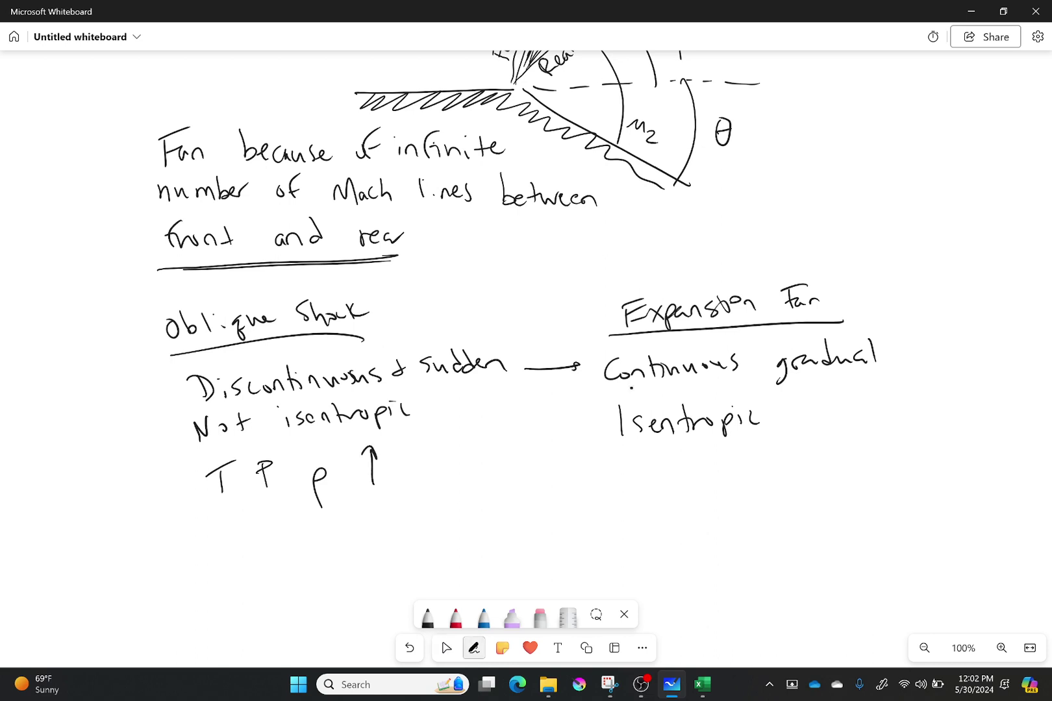
drag(268, 564, 341, 549)
click(445, 647)
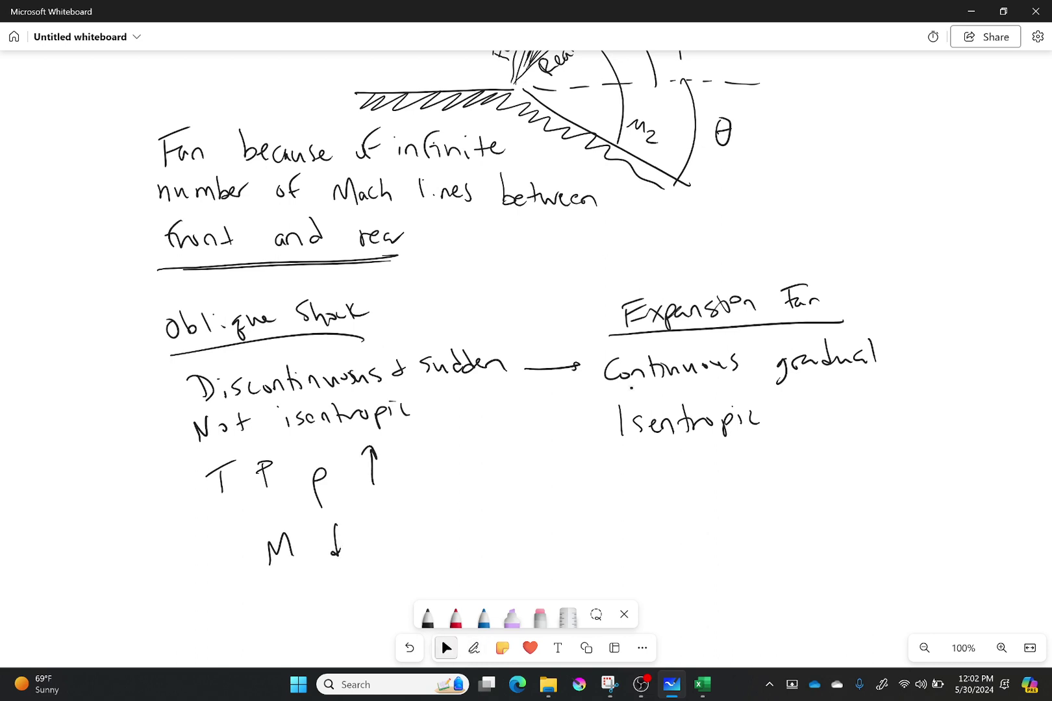
- In the Expansion Fan column, write "T P ρ" with a down arrow and "M" with an up arrow beneath
click(474, 647)
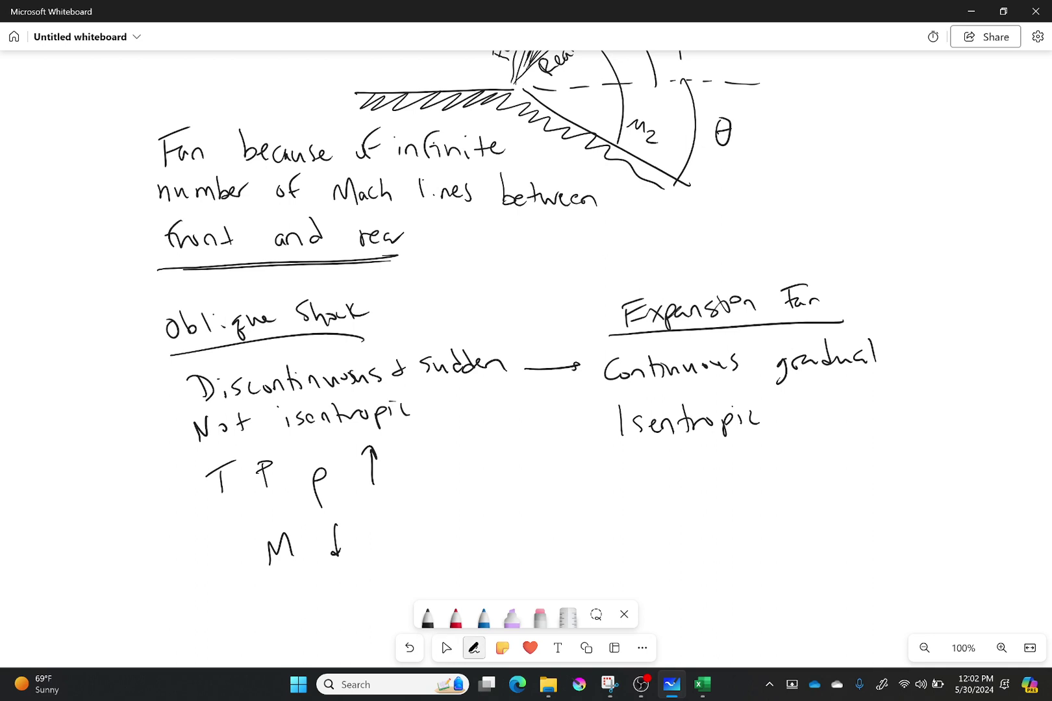
mouse_move(633, 461)
mouse_down()
mouse_move(634, 487)
mouse_move(649, 454)
mouse_move(698, 488)
mouse_move(698, 474)
mouse_up()
mouse_move(763, 453)
mouse_down()
mouse_move(751, 495)
mouse_move(765, 458)
mouse_move(806, 482)
mouse_up()
drag(801, 473, 815, 472)
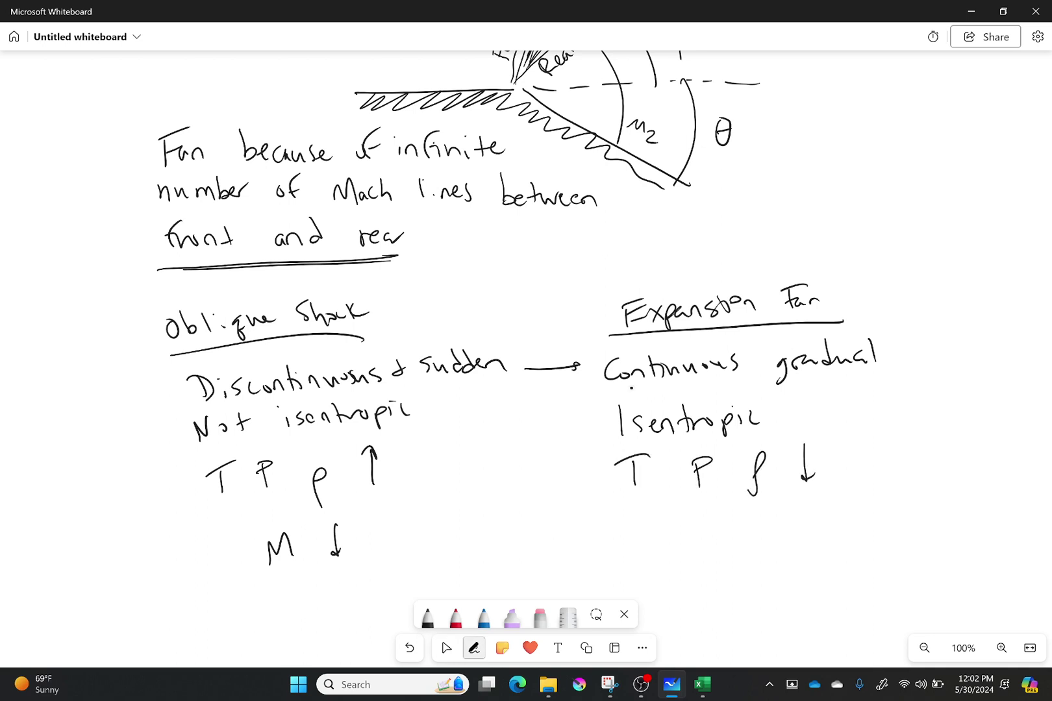
mouse_move(688, 553)
mouse_down()
mouse_move(744, 526)
mouse_move(749, 534)
mouse_up()
click(446, 647)
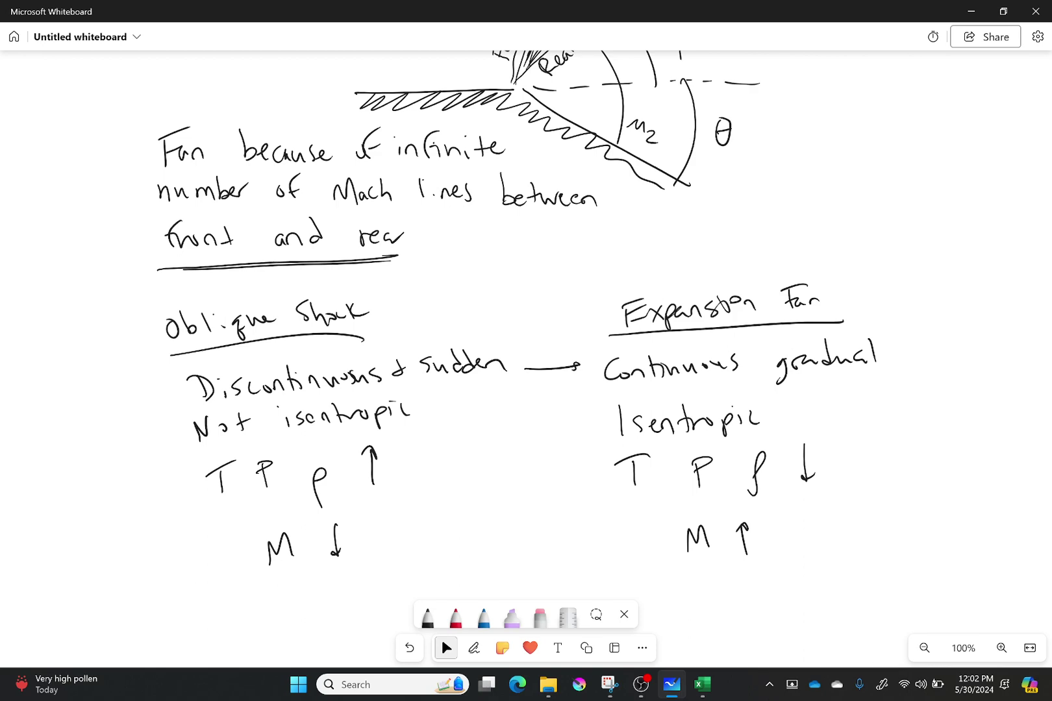
- Start a summary sentence below the comparison by handwriting "Expansion Fans"
scroll(516, 355, down, 5)
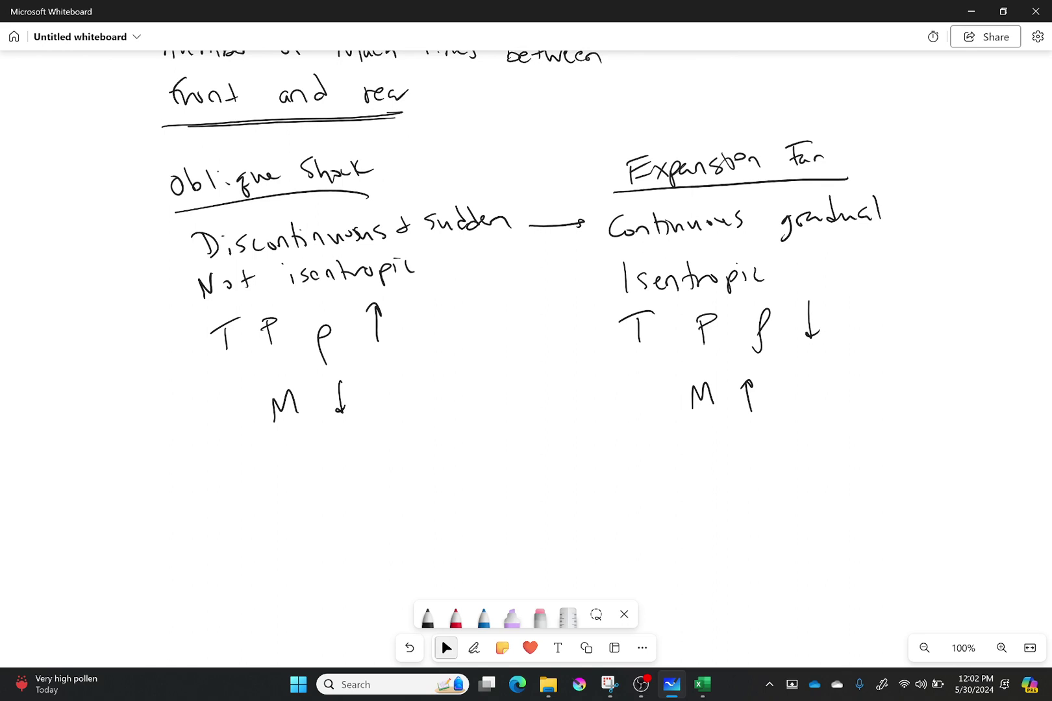
click(630, 388)
mouse_move(309, 489)
mouse_down()
mouse_move(312, 520)
mouse_move(328, 477)
mouse_up()
mouse_move(316, 497)
mouse_down()
mouse_move(337, 487)
mouse_move(336, 508)
mouse_up()
drag(342, 496, 353, 512)
mouse_move(353, 494)
mouse_down()
mouse_move(341, 512)
mouse_move(420, 494)
mouse_move(415, 501)
mouse_up()
drag(440, 495, 461, 490)
mouse_move(467, 497)
mouse_down()
mouse_move(527, 500)
mouse_move(547, 469)
mouse_up()
drag(527, 495, 544, 500)
drag(556, 488, 571, 498)
drag(582, 482, 574, 500)
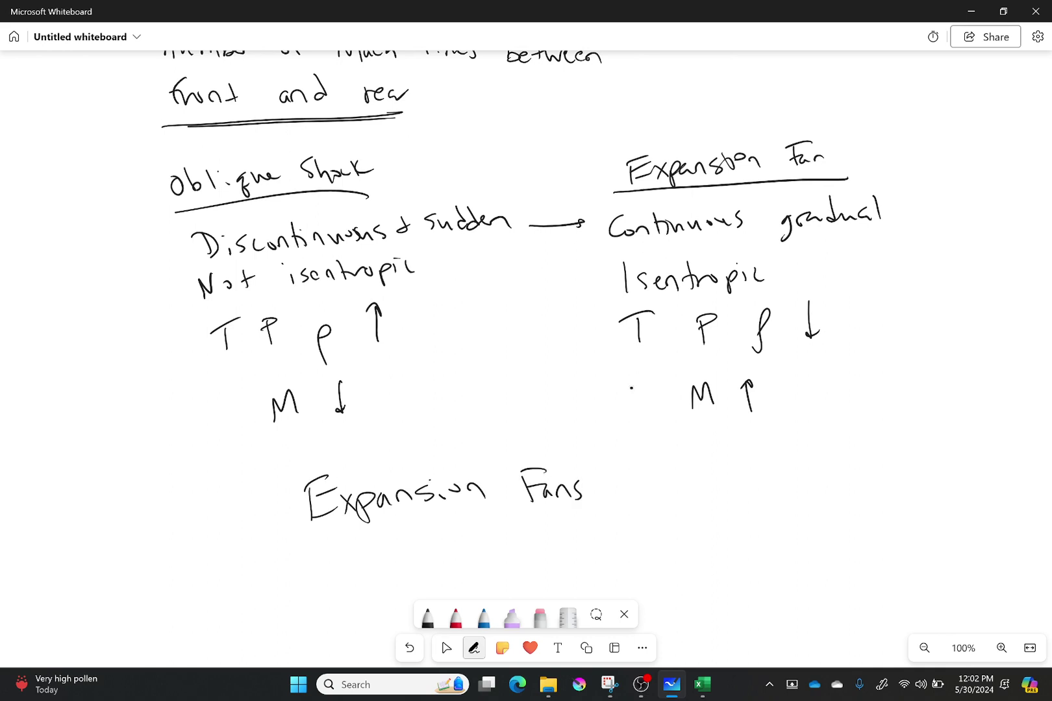
- Continue the summary line with "are reverse"
mouse_move(638, 482)
mouse_down()
mouse_move(635, 496)
mouse_move(647, 496)
mouse_up()
mouse_move(651, 484)
mouse_down()
mouse_move(654, 495)
mouse_move(665, 484)
mouse_up()
drag(667, 488, 716, 494)
drag(719, 486, 752, 480)
mouse_move(755, 484)
mouse_down()
mouse_move(769, 475)
mouse_move(766, 488)
mouse_up()
drag(766, 482, 777, 475)
mouse_move(790, 467)
mouse_down()
mouse_move(784, 488)
mouse_move(811, 480)
mouse_up()
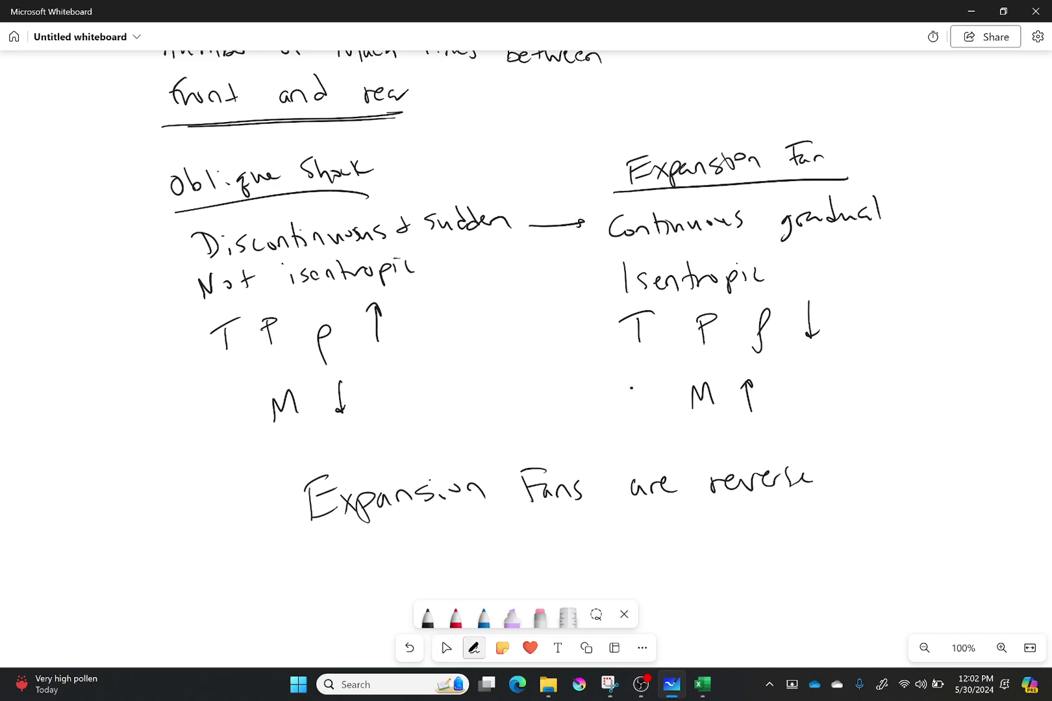
- Finish the summary with "shock waves" on a second line and underline it twice
mouse_move(445, 533)
mouse_down()
mouse_move(438, 547)
mouse_move(473, 544)
mouse_up()
drag(483, 535, 517, 544)
mouse_move(531, 526)
mouse_down()
mouse_move(535, 538)
mouse_move(600, 520)
mouse_move(622, 535)
mouse_move(638, 518)
mouse_up()
drag(641, 527, 657, 531)
drag(462, 556, 649, 544)
drag(488, 559, 646, 549)
click(447, 647)
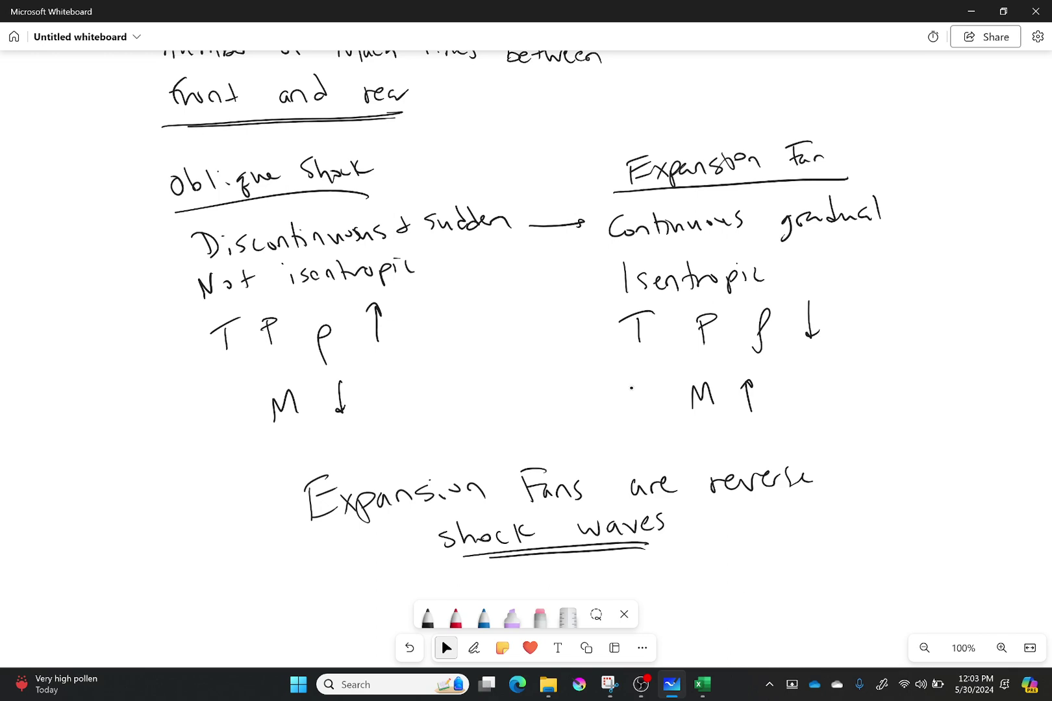
- Draw a long horizontal divider line below the summary sentence
scroll(526, 292, down, 2)
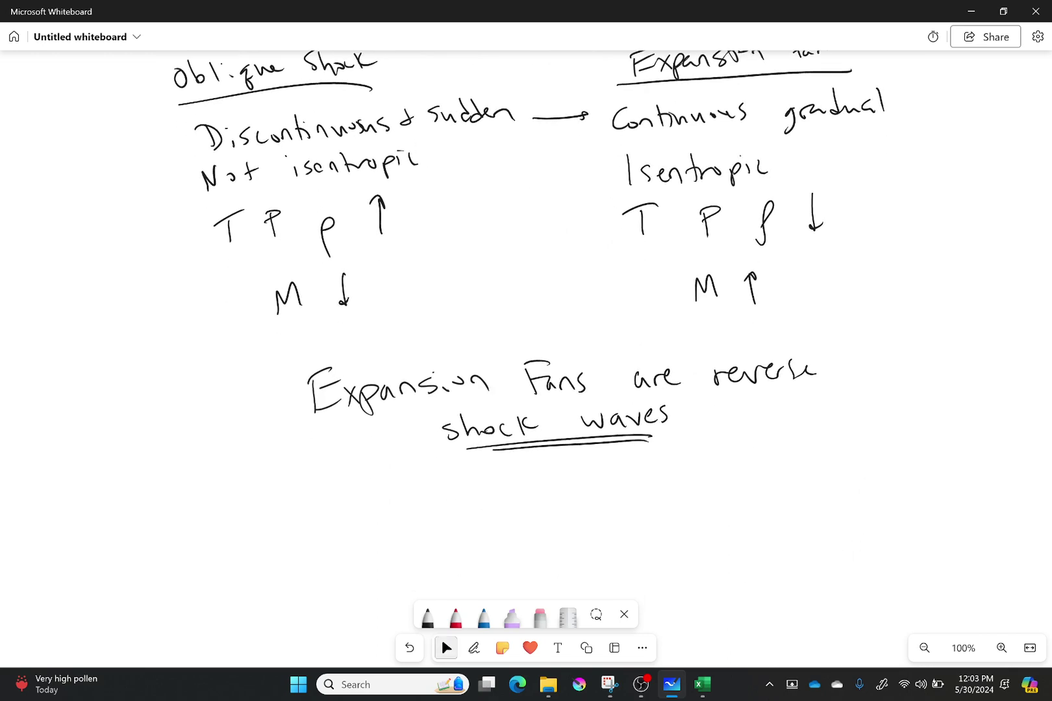
click(474, 648)
mouse_move(162, 455)
mouse_down()
mouse_move(745, 441)
mouse_move(931, 449)
mouse_up()
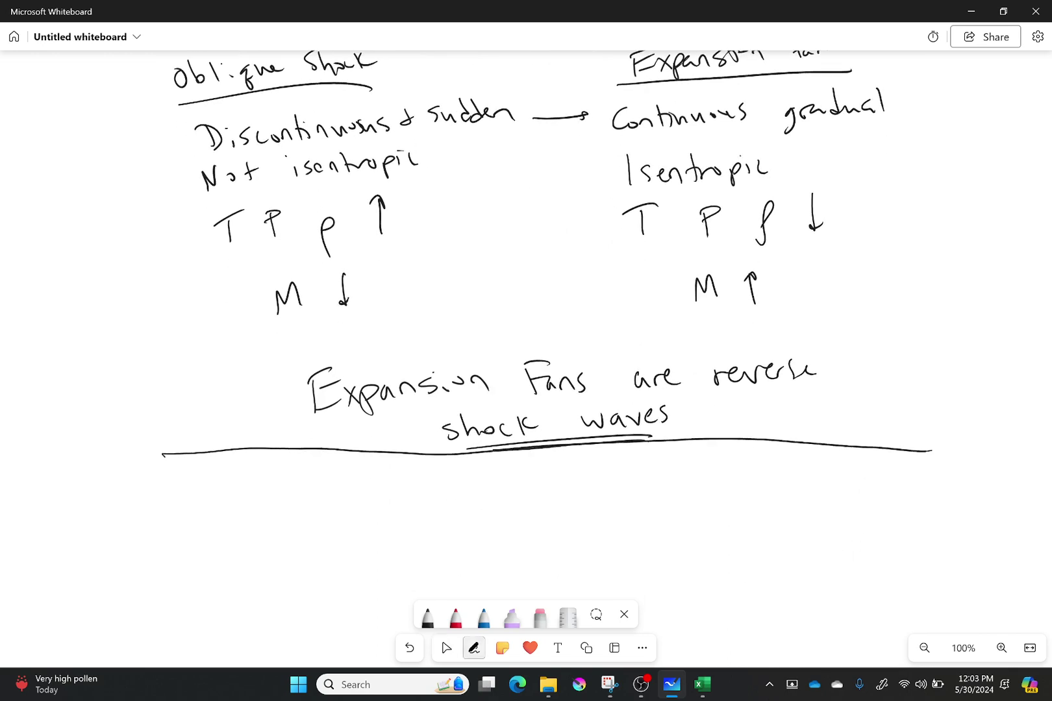
click(446, 647)
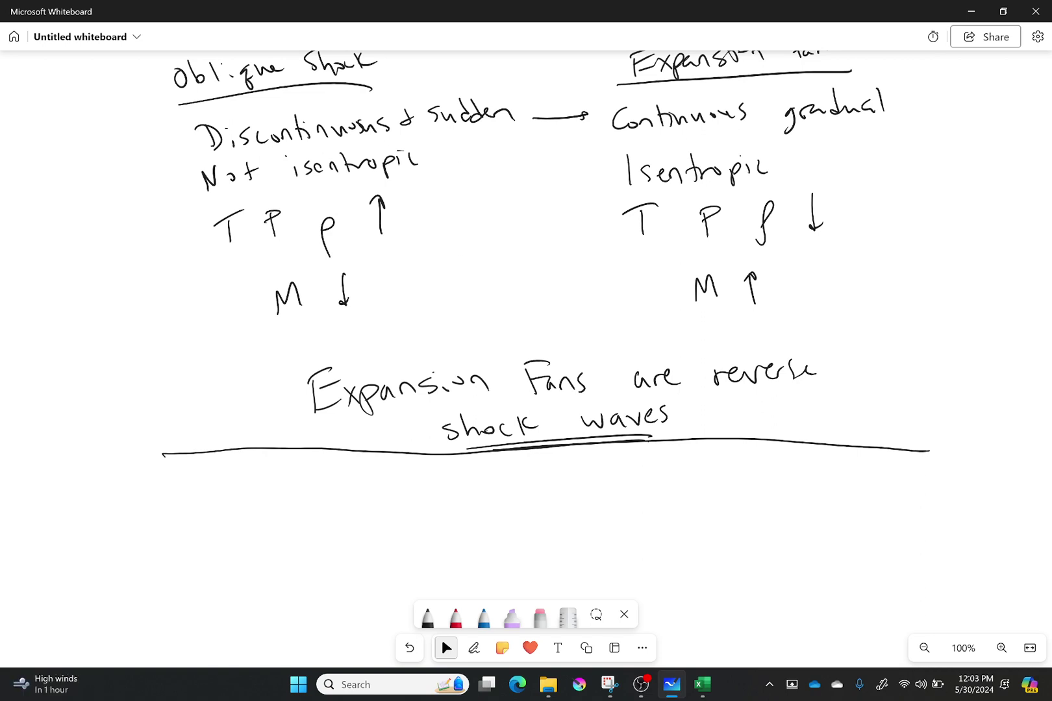
- Handwrite the heading "Prandtl Meyer Function" below the divider line and underline it
scroll(539, 357, down, 3)
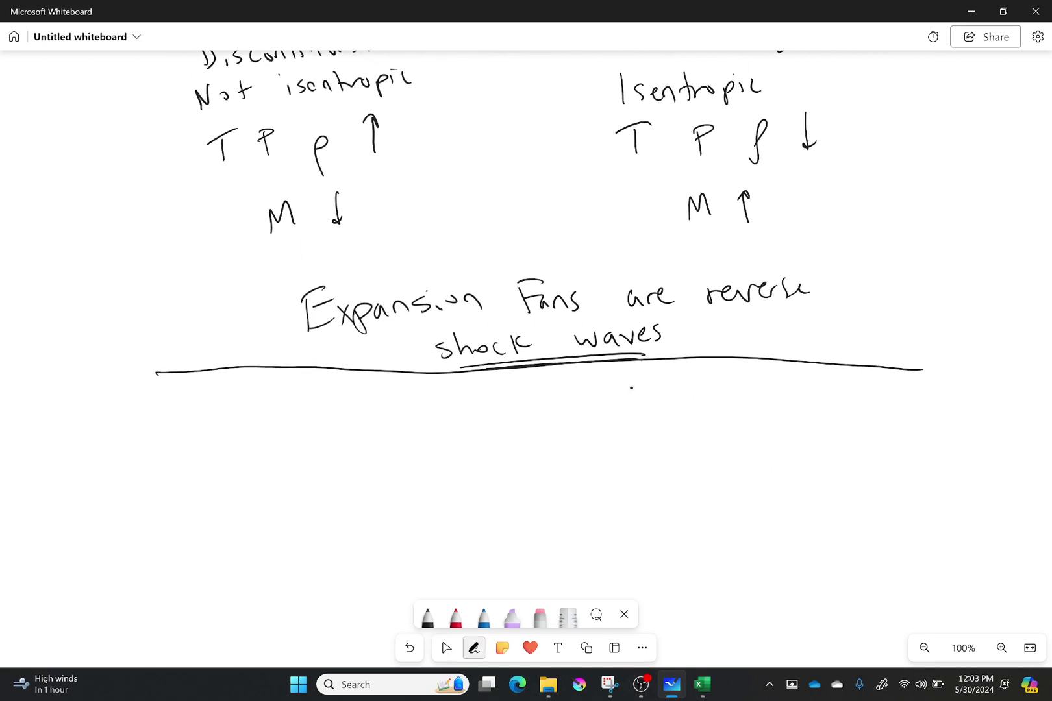
mouse_move(150, 413)
mouse_down()
mouse_move(154, 442)
mouse_move(153, 426)
mouse_move(194, 436)
mouse_move(239, 409)
mouse_move(248, 415)
mouse_up()
mouse_move(254, 404)
mouse_down()
mouse_move(260, 435)
mouse_move(340, 435)
mouse_move(409, 415)
mouse_up()
drag(453, 402, 449, 429)
mouse_move(451, 398)
mouse_down()
mouse_move(482, 391)
mouse_move(479, 425)
mouse_up()
drag(479, 425, 494, 425)
mouse_move(513, 400)
mouse_down()
mouse_move(509, 423)
mouse_move(530, 406)
mouse_up()
mouse_move(532, 409)
mouse_down()
mouse_move(534, 423)
mouse_move(555, 409)
mouse_up()
drag(558, 418, 572, 407)
drag(148, 444, 543, 447)
click(446, 648)
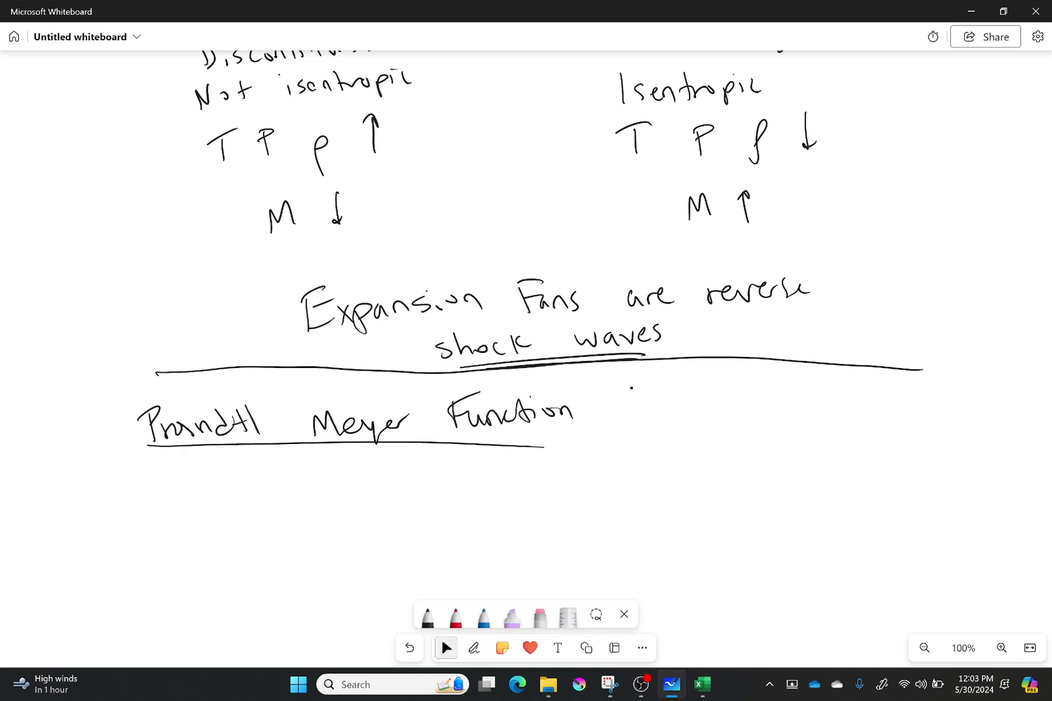
- Begin the formula under the Prandtl Meyer Function heading by writing "ν(M)"
scroll(631, 388, down, 2)
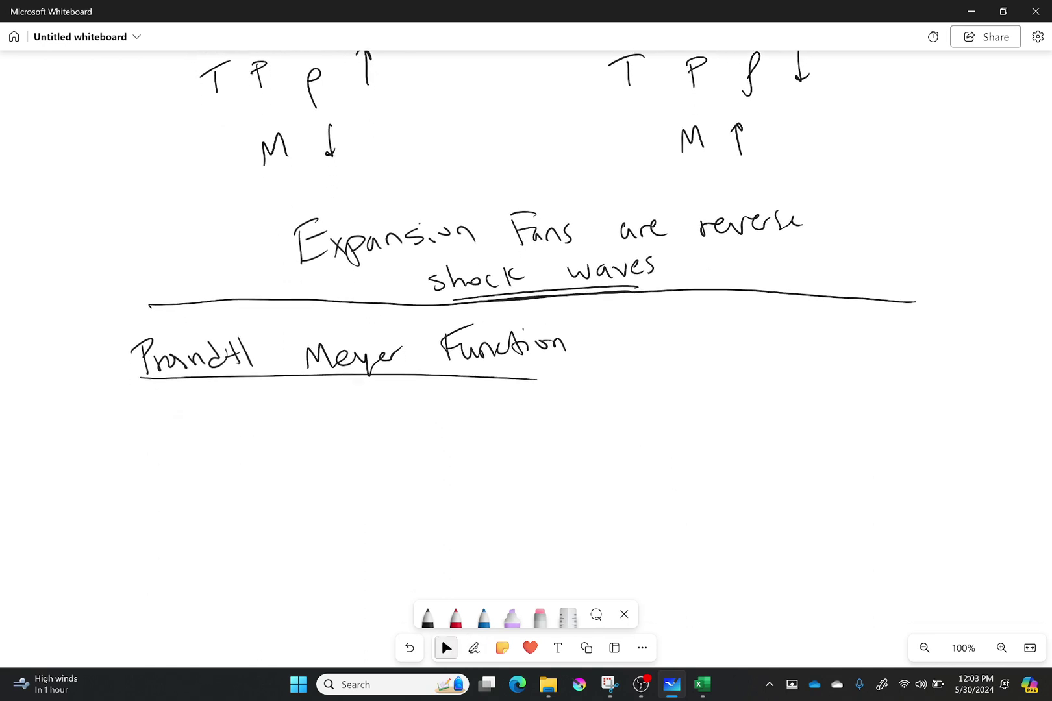
click(474, 648)
mouse_move(303, 429)
mouse_down()
mouse_move(322, 431)
mouse_move(338, 463)
mouse_move(382, 452)
mouse_up()
click(446, 648)
click(474, 647)
mouse_move(378, 404)
mouse_down()
mouse_move(397, 433)
mouse_move(387, 474)
mouse_up()
click(446, 648)
click(474, 648)
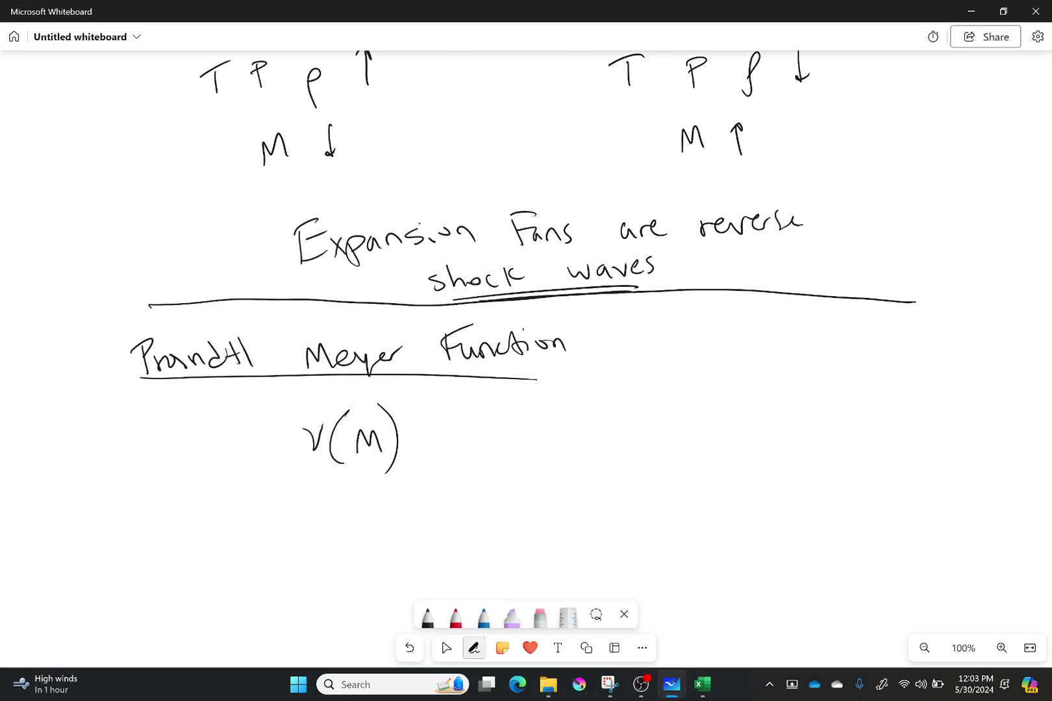
- Add an equals sign and the square root of (γ+1)/(γ−1) to the ν(M) formula
drag(418, 436, 439, 434)
mouse_move(423, 442)
mouse_down()
mouse_move(439, 440)
mouse_move(460, 466)
mouse_move(507, 391)
mouse_move(566, 388)
mouse_up()
click(474, 648)
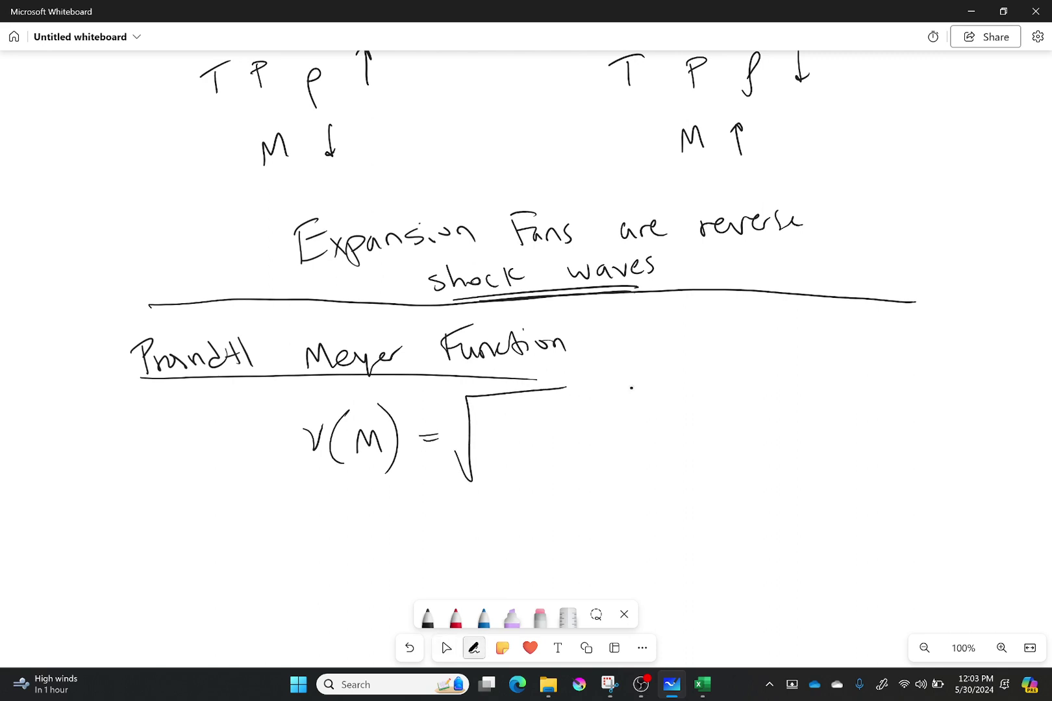
mouse_move(481, 404)
mouse_down()
mouse_move(499, 404)
mouse_move(508, 422)
mouse_up()
drag(500, 416, 536, 420)
mouse_move(475, 436)
mouse_down()
mouse_move(561, 426)
mouse_move(493, 473)
mouse_move(502, 455)
mouse_up()
drag(504, 460, 529, 474)
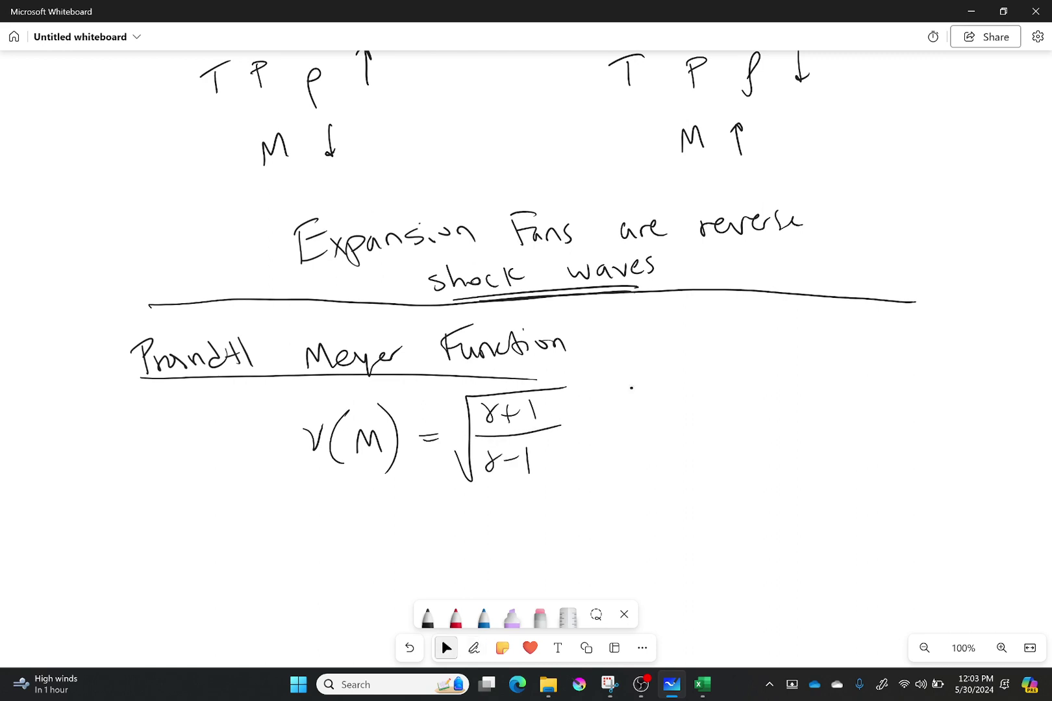
- Write "tan⁻¹" after the first square root in the formula
mouse_move(583, 414)
mouse_down()
mouse_move(586, 443)
mouse_move(594, 430)
mouse_up()
mouse_move(598, 427)
mouse_down()
mouse_move(592, 443)
mouse_move(609, 440)
mouse_up()
click(631, 387)
mouse_move(608, 440)
mouse_down()
mouse_move(623, 439)
mouse_move(634, 416)
mouse_up()
drag(639, 406, 641, 420)
click(446, 648)
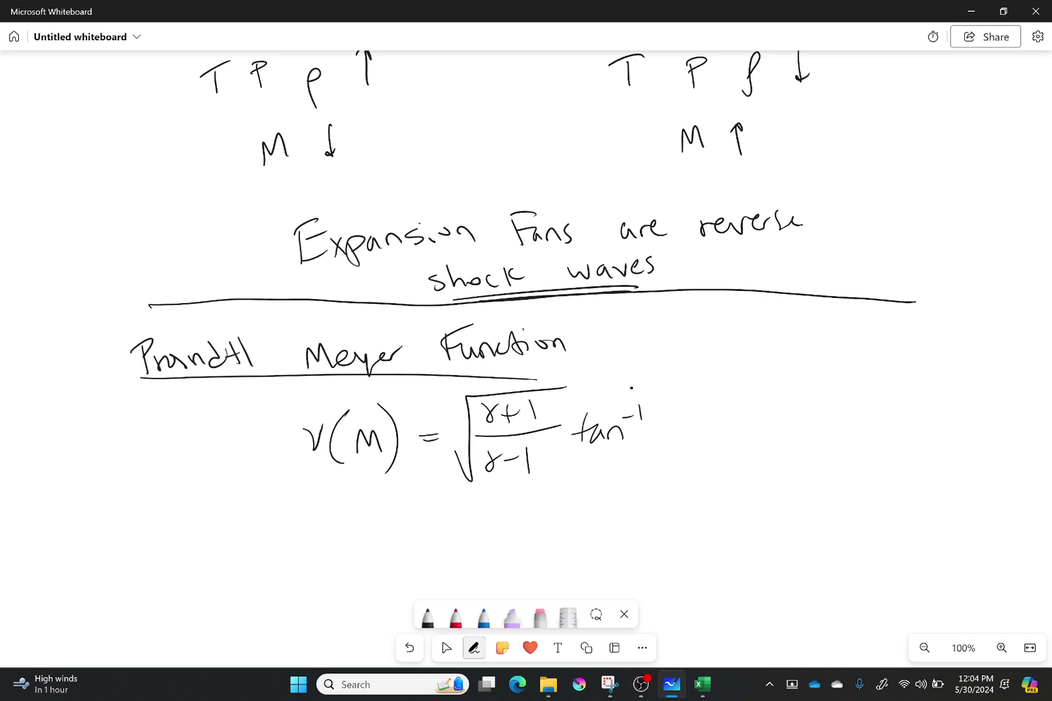
- Write a square root containing (γ−1)/(γ+1) times (M²−1) after the first tan⁻¹
mouse_move(661, 394)
mouse_down()
mouse_move(659, 473)
mouse_move(764, 382)
mouse_up()
mouse_move(672, 404)
mouse_down()
mouse_move(679, 417)
mouse_move(689, 405)
mouse_up()
mouse_move(706, 391)
mouse_down()
mouse_move(719, 423)
mouse_move(679, 466)
mouse_move(688, 449)
mouse_up()
mouse_move(698, 443)
mouse_down()
mouse_move(698, 465)
mouse_move(707, 454)
mouse_up()
drag(712, 444, 714, 464)
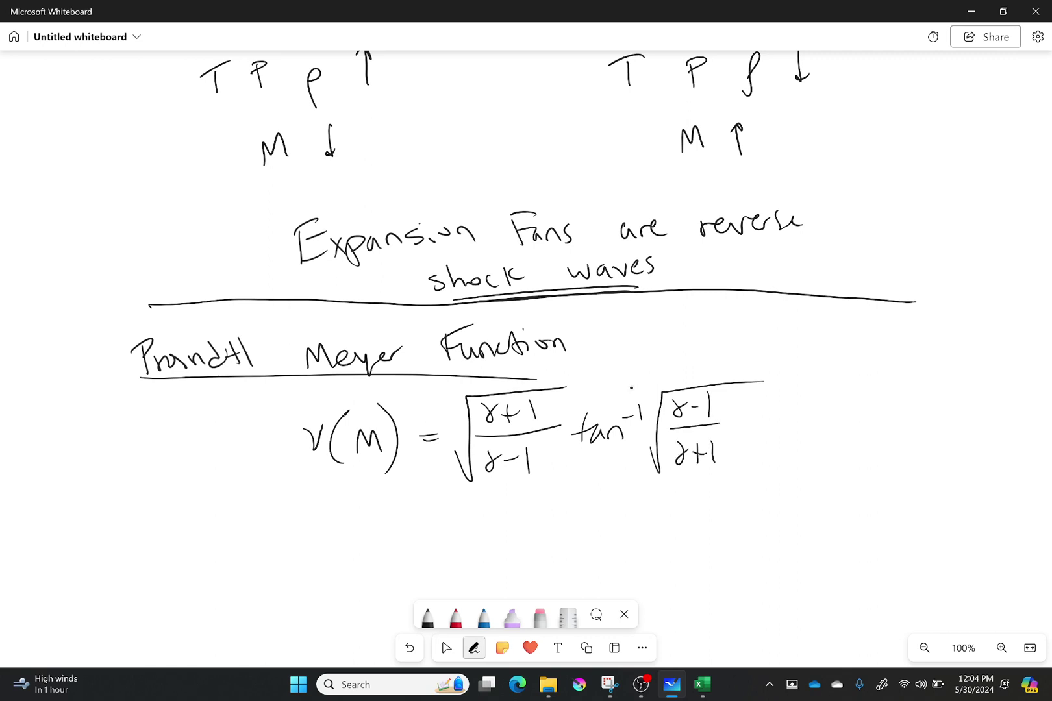
mouse_move(736, 414)
mouse_down()
mouse_move(732, 445)
mouse_move(778, 428)
mouse_up()
mouse_move(788, 419)
mouse_down()
mouse_move(789, 440)
mouse_move(801, 441)
mouse_up()
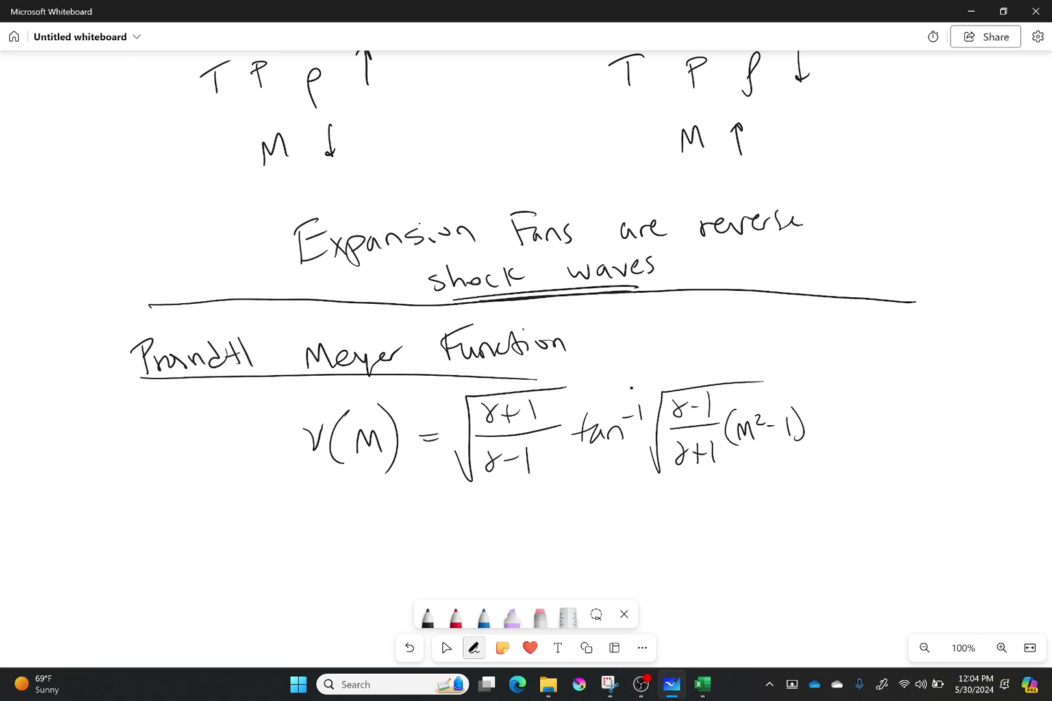
- Extend the second root's bar over (M²−1) and finish the formula with "− tan⁻¹ √(M²−1)"
mouse_move(759, 380)
mouse_down()
mouse_move(812, 392)
mouse_move(861, 437)
mouse_up()
drag(854, 420, 891, 432)
drag(884, 410, 890, 408)
mouse_move(896, 401)
mouse_down()
mouse_move(897, 416)
mouse_move(1031, 378)
mouse_up()
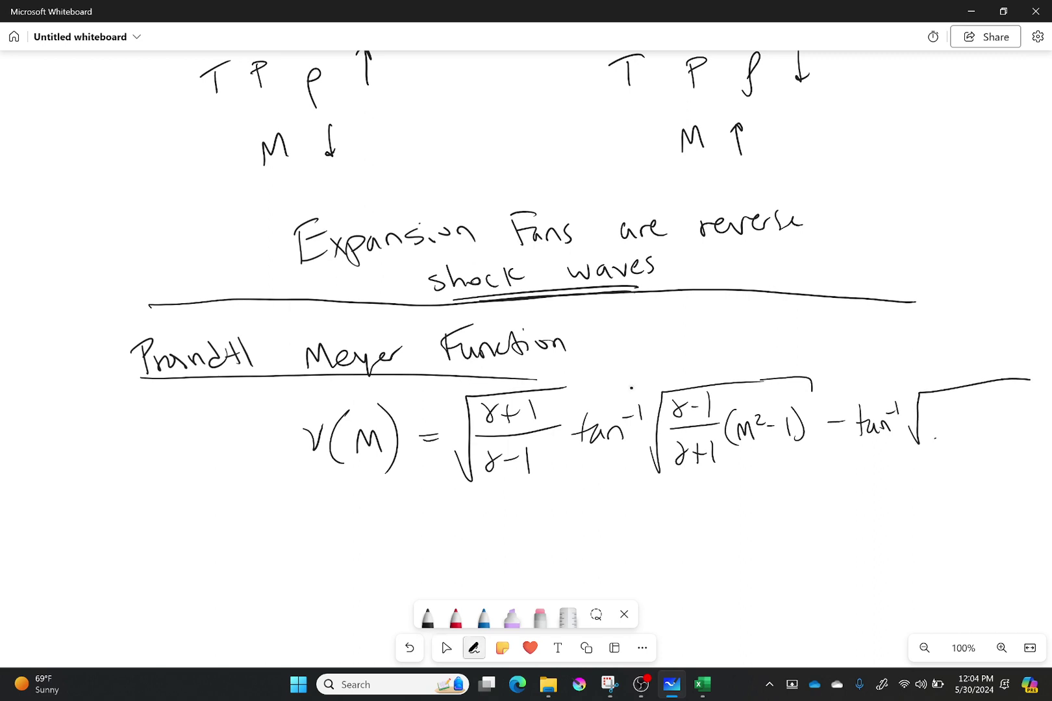
mouse_move(932, 435)
mouse_down()
mouse_move(964, 419)
mouse_move(992, 425)
mouse_up()
drag(1000, 410, 1005, 435)
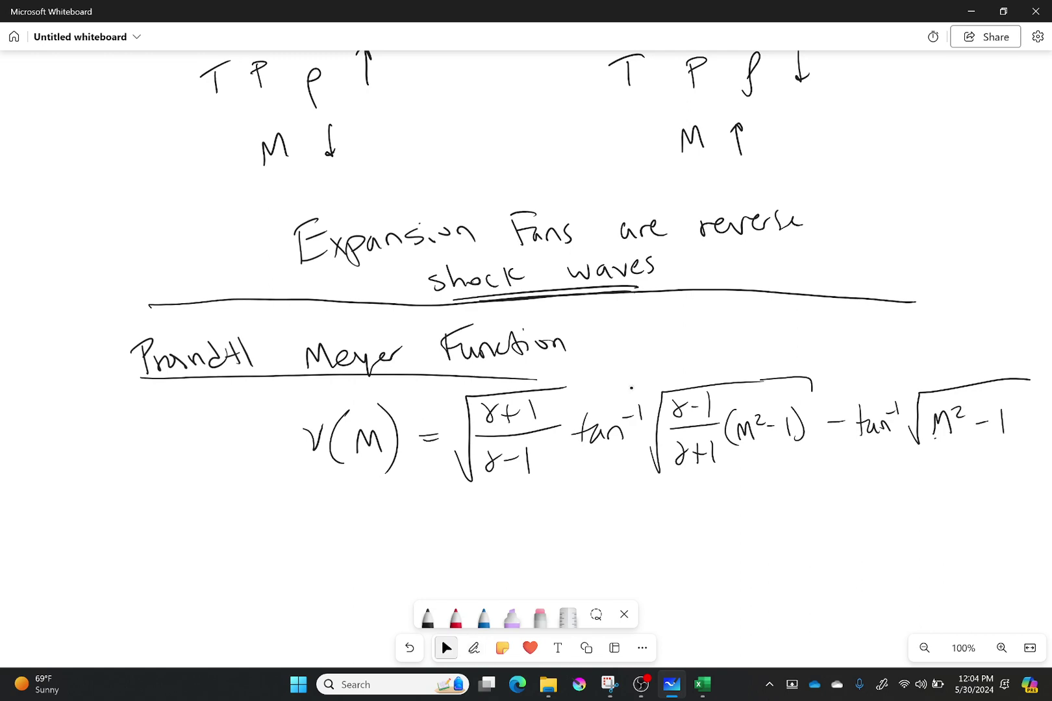
- Circle the ν in the formula and write "θ = ν(M₂) − ν(M₁)" beneath it
drag(834, 562, 744, 499)
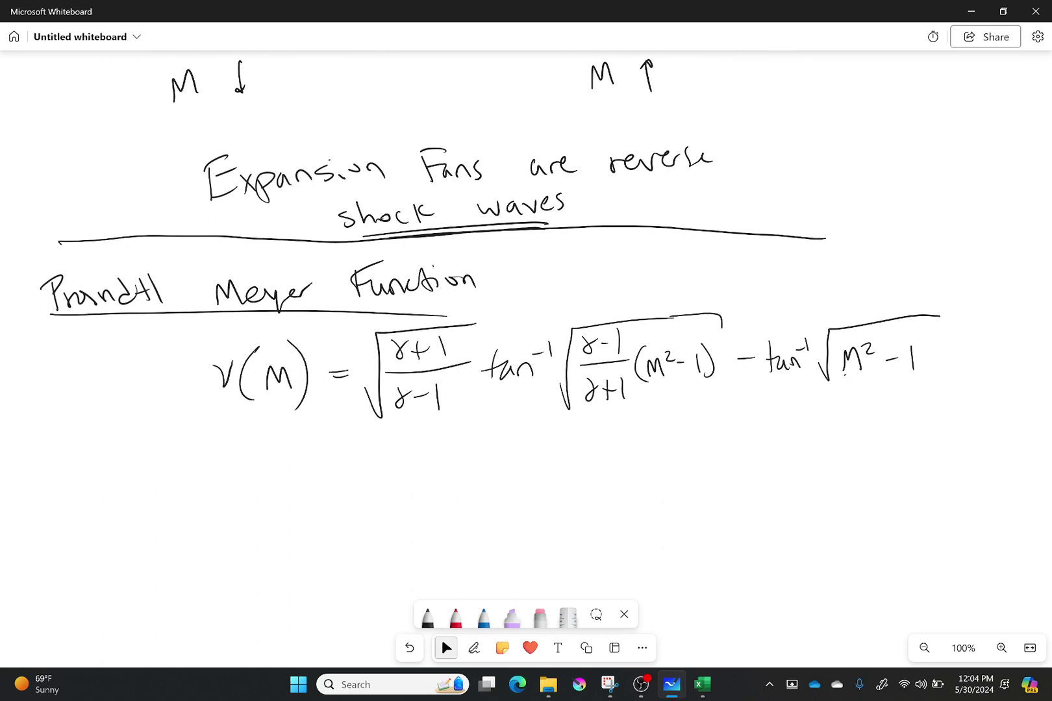
mouse_move(234, 351)
mouse_down()
mouse_move(206, 377)
mouse_move(234, 354)
mouse_up()
click(631, 392)
mouse_move(331, 473)
mouse_down()
mouse_move(341, 488)
mouse_move(371, 482)
mouse_move(400, 495)
mouse_move(409, 476)
mouse_move(434, 505)
mouse_up()
mouse_move(435, 494)
mouse_down()
mouse_move(439, 473)
mouse_move(475, 497)
mouse_up()
mouse_move(478, 447)
mouse_down()
mouse_move(481, 504)
mouse_move(528, 474)
mouse_move(548, 488)
mouse_move(562, 467)
mouse_move(568, 494)
mouse_move(597, 462)
mouse_up()
drag(606, 480, 609, 491)
drag(614, 449, 619, 500)
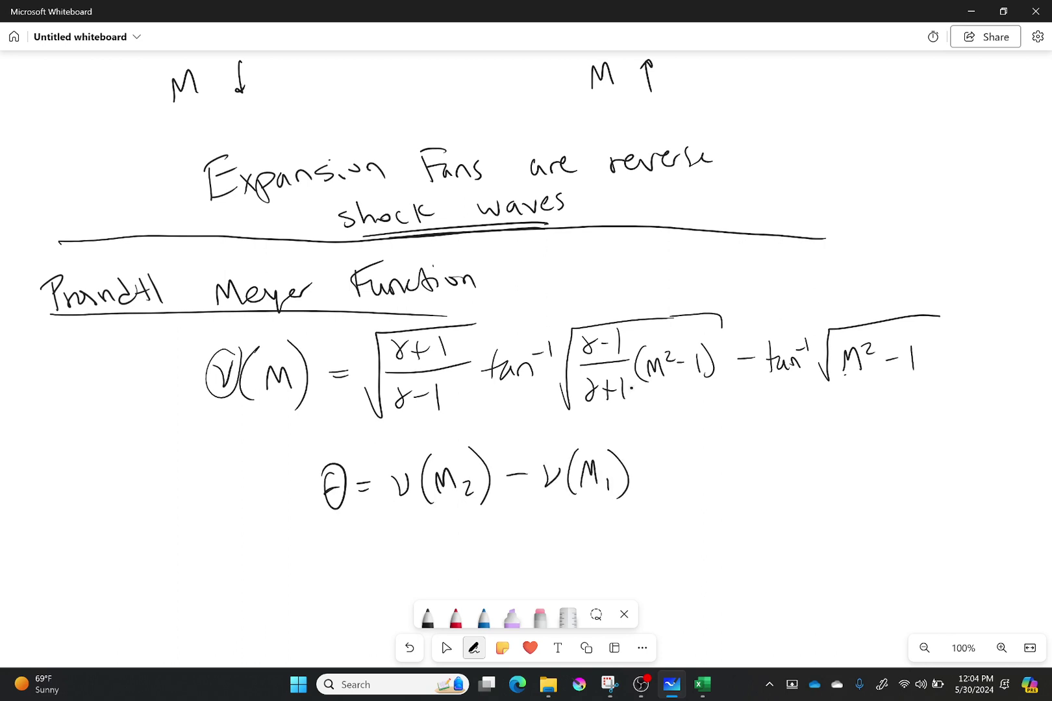
click(446, 647)
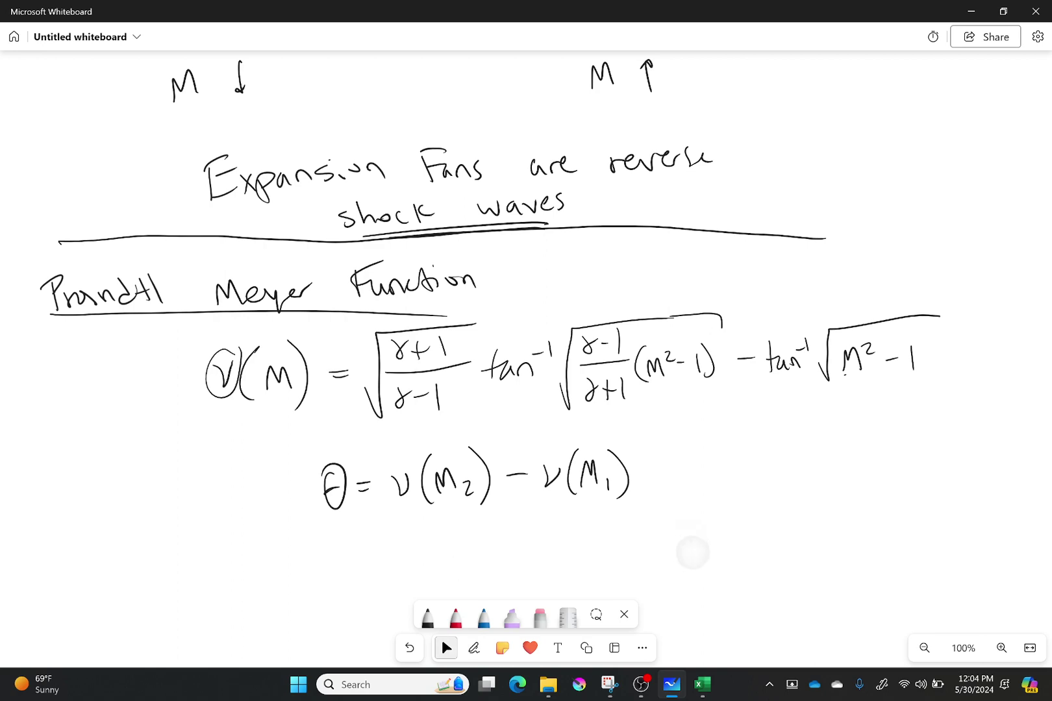
- Below the θ equation, sketch a wall bending downward with front and rear Mach lines at the corner and an upstream flow arrow
drag(693, 554, 675, 380)
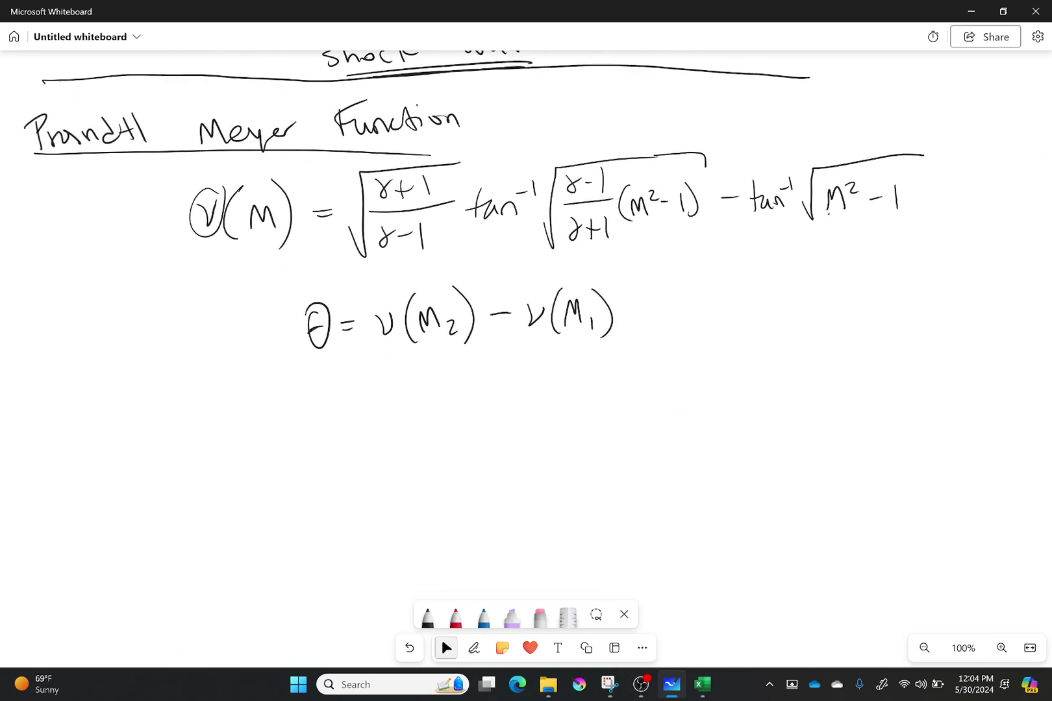
mouse_move(268, 479)
mouse_down()
mouse_move(427, 476)
mouse_move(526, 568)
mouse_up()
mouse_move(446, 356)
mouse_down()
mouse_move(432, 484)
mouse_move(523, 353)
mouse_up()
drag(315, 420, 366, 417)
drag(357, 414, 359, 426)
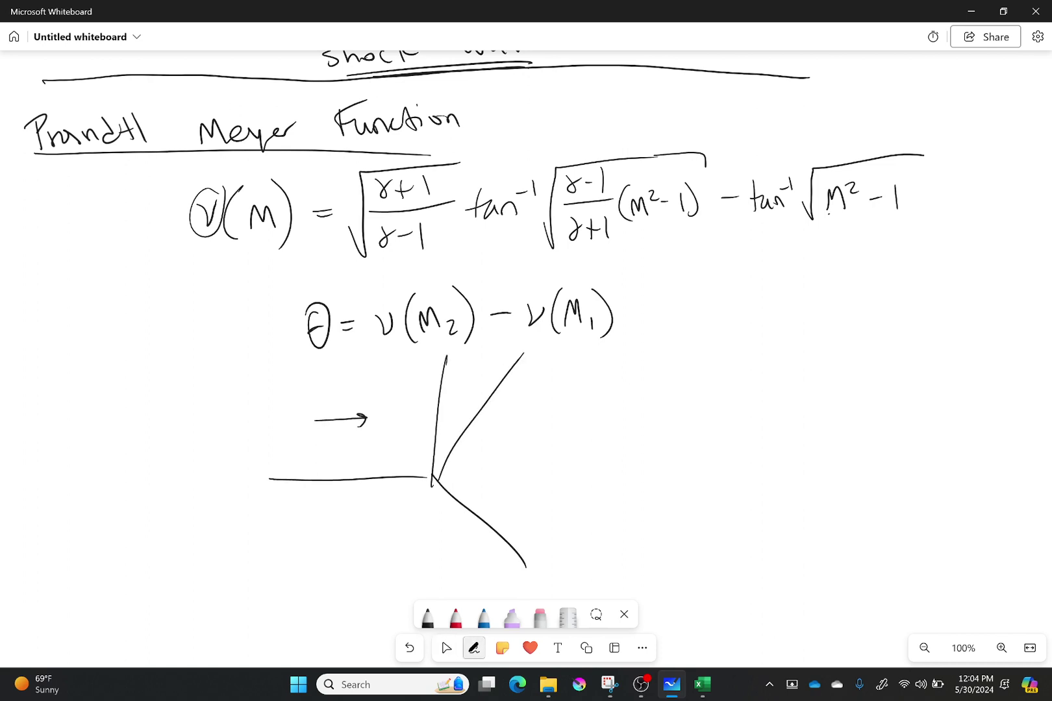
- Label the upstream flow M₁ and draw a downward-sloping downstream arrow labelled M₂
mouse_move(256, 433)
mouse_down()
mouse_move(270, 409)
mouse_move(273, 432)
mouse_up()
drag(282, 420, 284, 435)
drag(504, 421, 550, 462)
mouse_move(547, 447)
mouse_down()
mouse_move(536, 466)
mouse_move(614, 494)
mouse_up()
- Hatch the underside of the wall and add more Mach lines between the front and rear lines
mouse_move(273, 506)
mouse_down()
mouse_move(285, 485)
mouse_move(432, 482)
mouse_move(465, 527)
mouse_move(513, 563)
mouse_up()
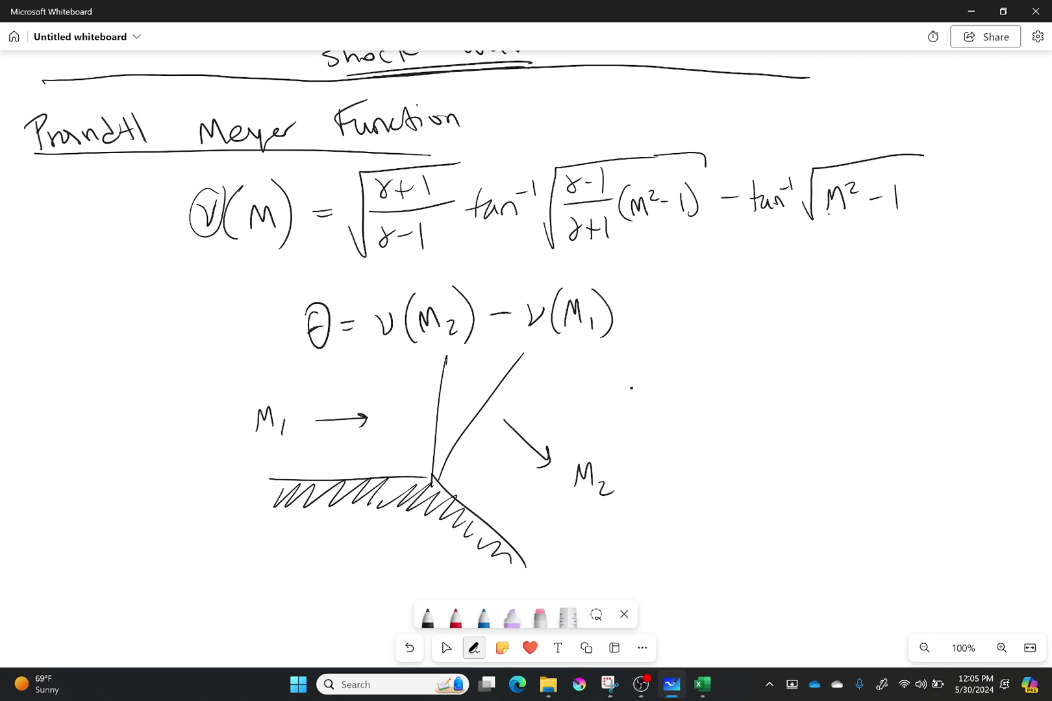
drag(462, 356, 437, 465)
mouse_move(488, 356)
mouse_down()
mouse_move(440, 463)
mouse_move(451, 465)
mouse_up()
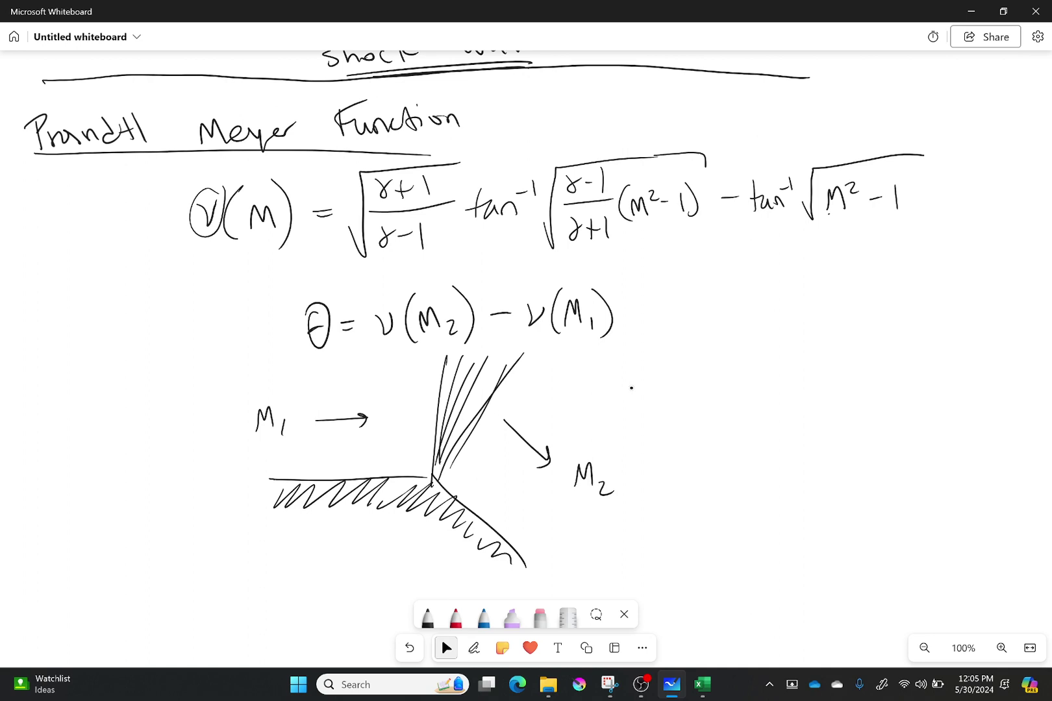
- Beside the corner flow sketch, write "M₁ → ν₁" with "+ θ" beneath the ν₁
click(473, 648)
mouse_move(719, 423)
mouse_down()
mouse_move(746, 421)
mouse_move(764, 435)
mouse_move(916, 392)
mouse_up()
click(446, 648)
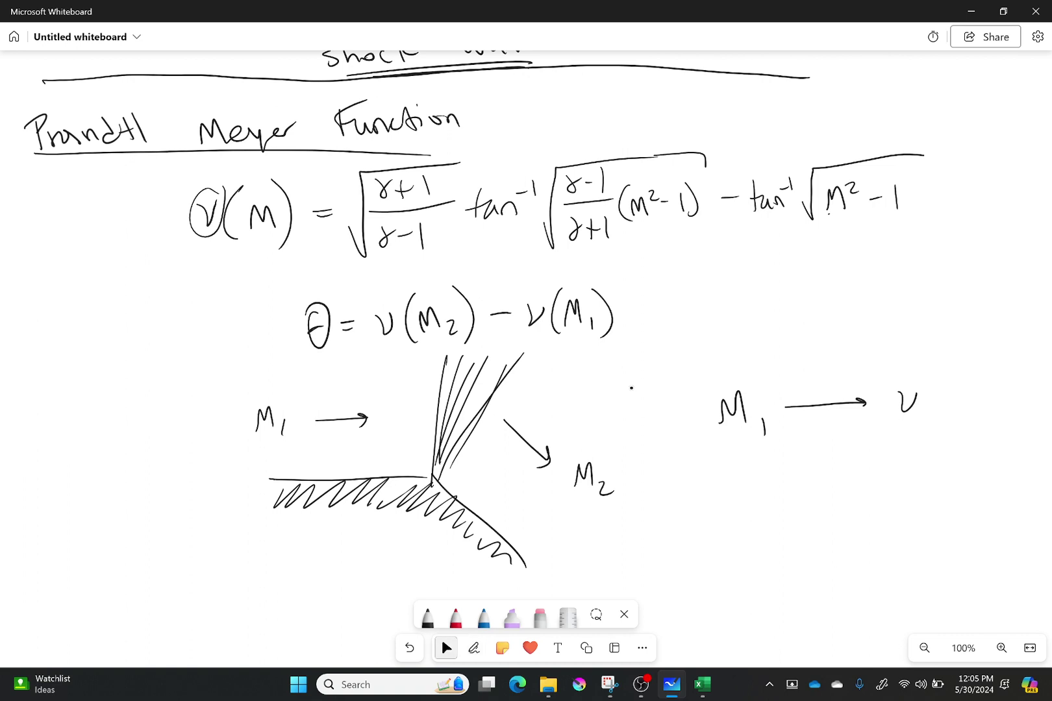
click(474, 648)
mouse_move(875, 465)
mouse_down()
mouse_move(876, 486)
mouse_move(885, 473)
mouse_move(925, 467)
mouse_up()
click(446, 647)
- Draw a curved arrow from ν₁ past θ down to a ν₂ label, and an arrow from ν₂ back to M₂
click(473, 647)
mouse_move(925, 412)
mouse_down()
mouse_move(947, 499)
mouse_move(920, 547)
mouse_move(891, 551)
mouse_move(911, 583)
mouse_up()
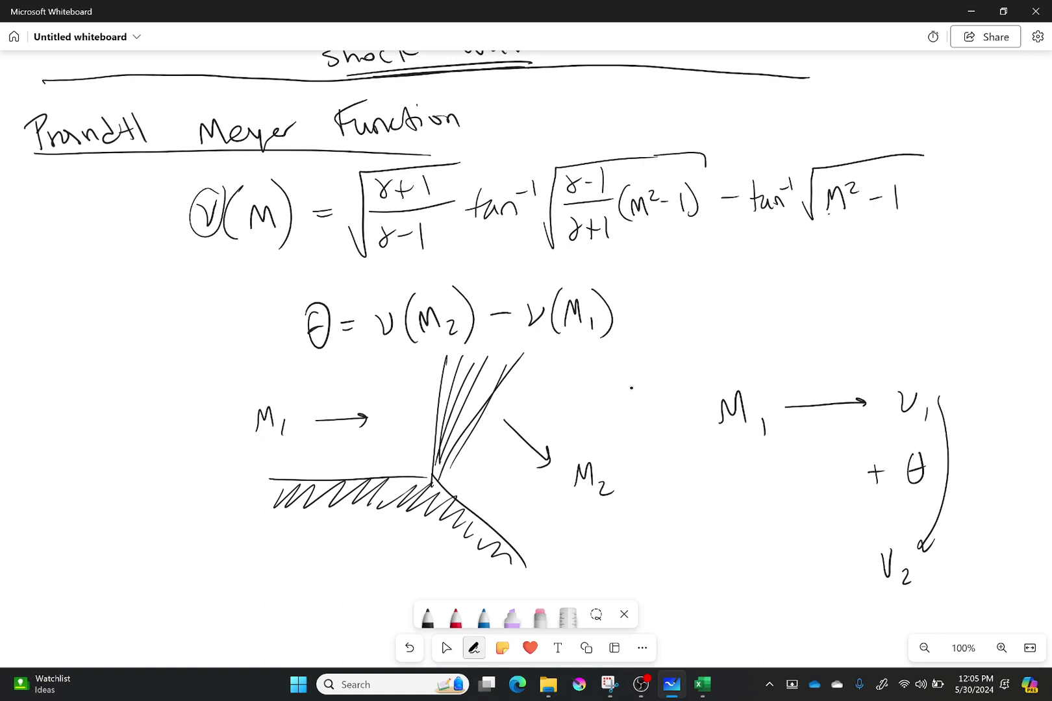
click(446, 647)
click(474, 647)
mouse_move(872, 560)
mouse_down()
mouse_move(770, 557)
mouse_move(731, 570)
mouse_move(746, 574)
mouse_up()
click(446, 647)
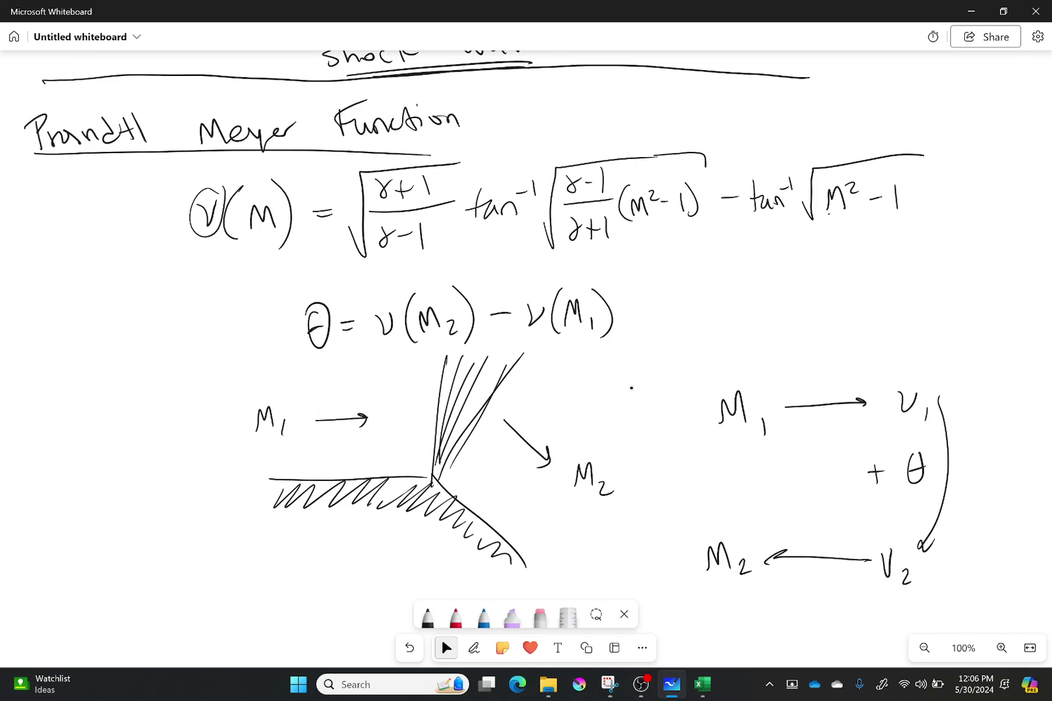
- Write the heading "Isentropic Tables" below the corner flow sketch and underline it
scroll(526, 357, down, 2)
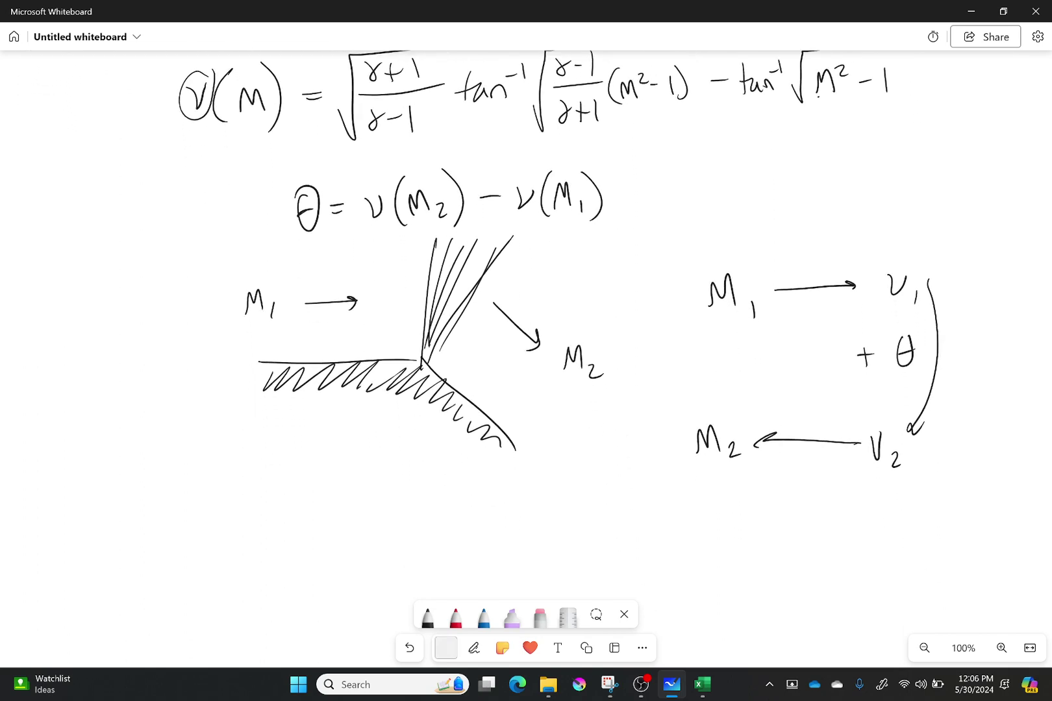
click(446, 647)
click(473, 647)
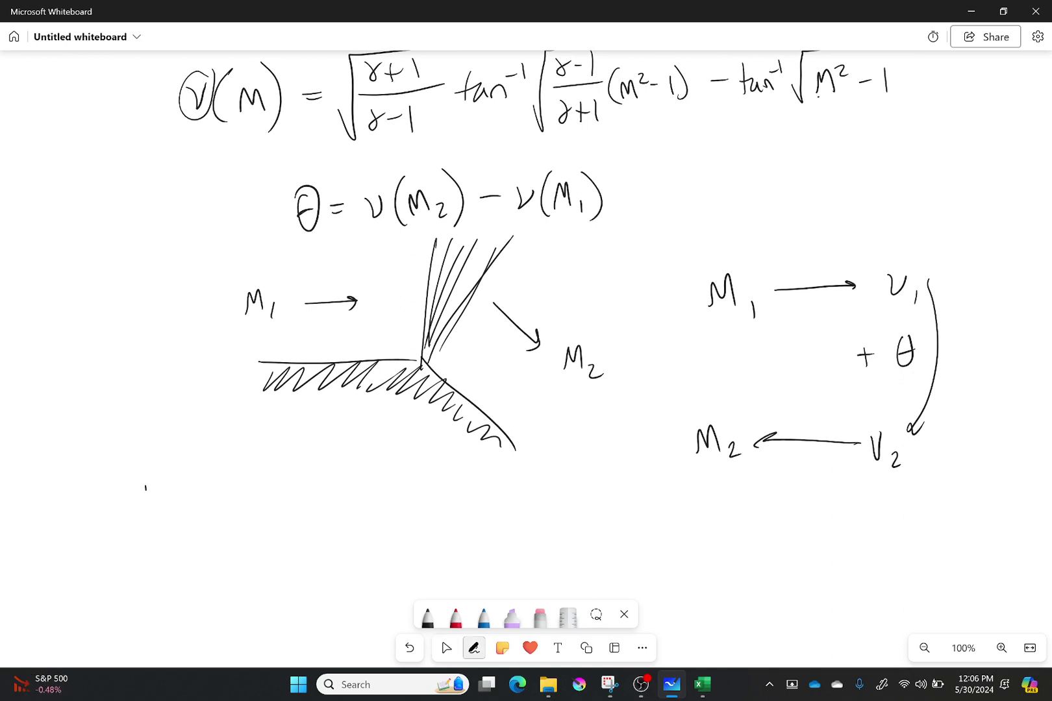
drag(145, 490, 144, 530)
mouse_move(171, 501)
mouse_down()
mouse_move(158, 515)
mouse_move(209, 521)
mouse_up()
drag(205, 511, 246, 501)
mouse_move(253, 508)
mouse_down()
mouse_move(255, 530)
mouse_move(273, 498)
mouse_move(284, 515)
mouse_up()
drag(296, 512, 287, 517)
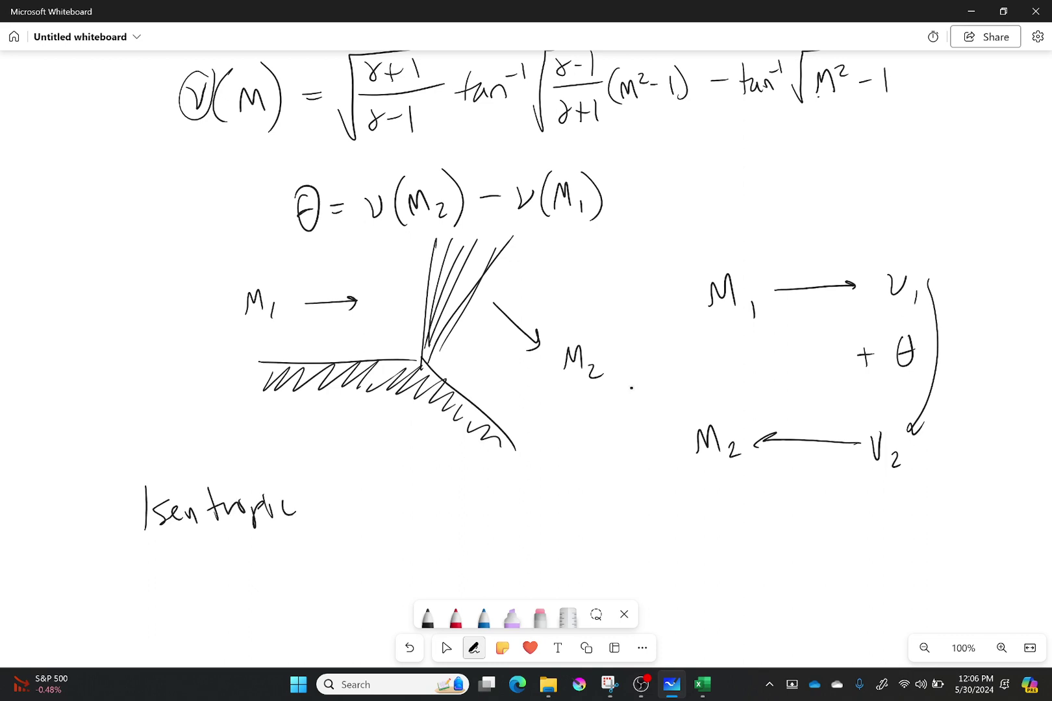
mouse_move(354, 482)
mouse_down()
mouse_move(356, 511)
mouse_move(375, 480)
mouse_up()
mouse_move(384, 494)
mouse_down()
mouse_move(386, 504)
mouse_move(446, 491)
mouse_move(444, 503)
mouse_up()
click(446, 648)
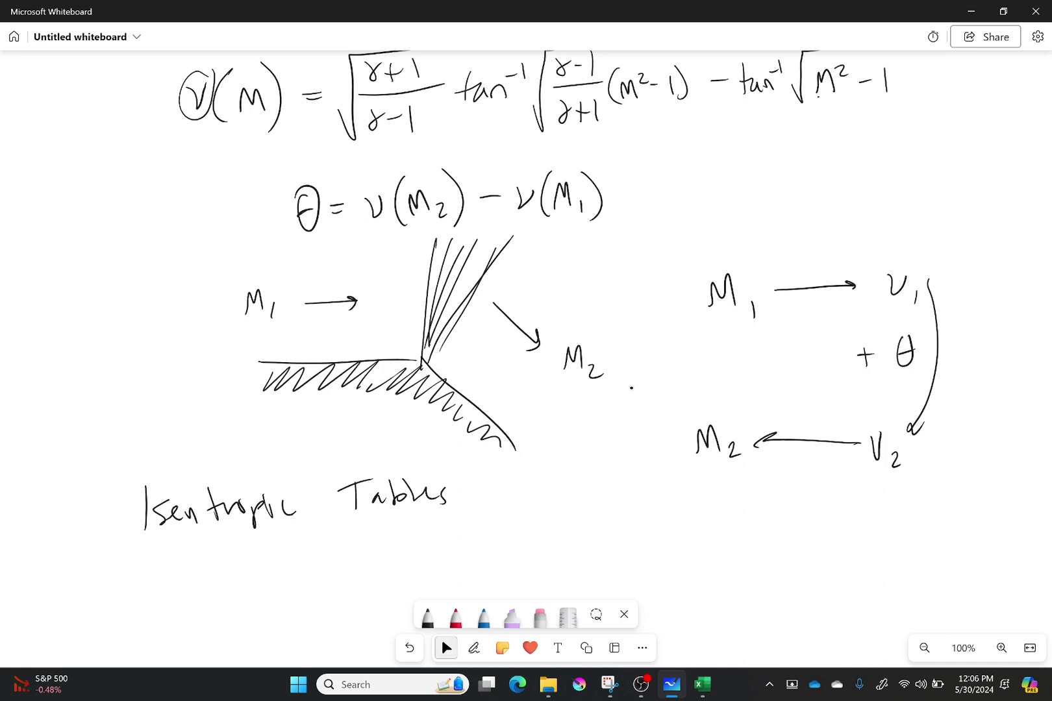
click(473, 648)
drag(159, 540, 431, 529)
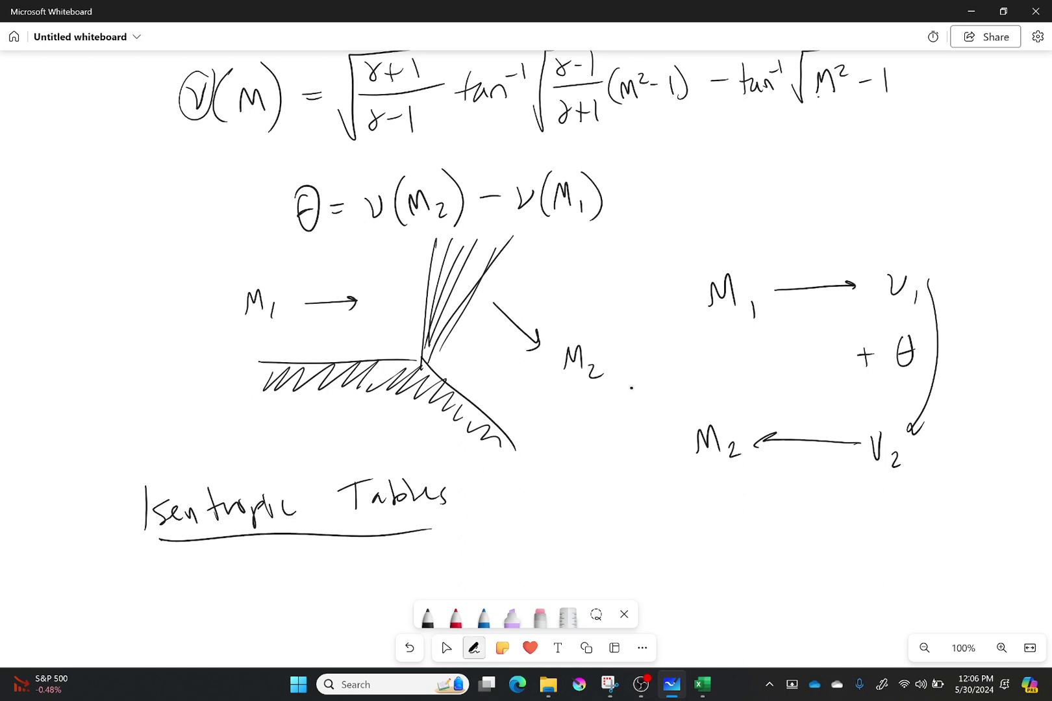
- Write the ratios "T₀/T or P₀/P" as fractions beneath the Isentropic Tables heading
drag(290, 546, 293, 570)
drag(274, 546, 300, 540)
mouse_move(305, 556)
mouse_down()
mouse_move(307, 564)
mouse_move(309, 554)
mouse_up()
drag(286, 576, 327, 570)
mouse_move(303, 585)
mouse_down()
mouse_move(307, 604)
mouse_move(317, 579)
mouse_up()
drag(393, 565, 415, 566)
mouse_move(460, 538)
mouse_down()
mouse_move(463, 559)
mouse_move(462, 546)
mouse_up()
mouse_move(474, 549)
mouse_down()
mouse_move(499, 557)
mouse_move(481, 597)
mouse_up()
drag(475, 574, 479, 586)
click(445, 648)
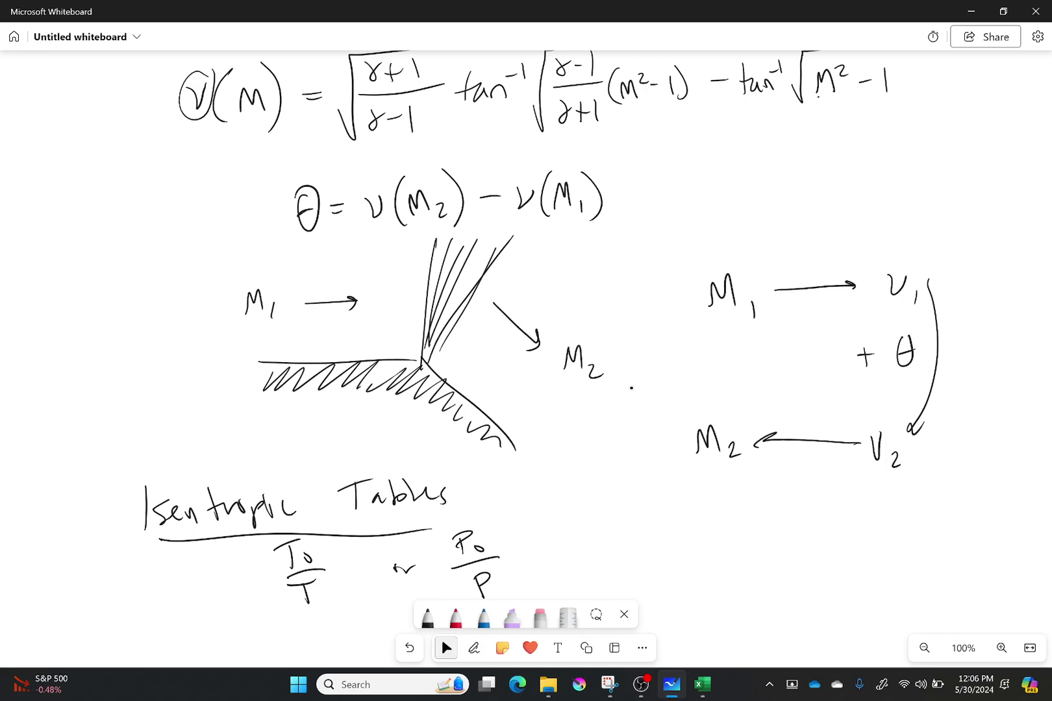
- Circle the "Isentropic Tables" heading
drag(631, 387, 621, 307)
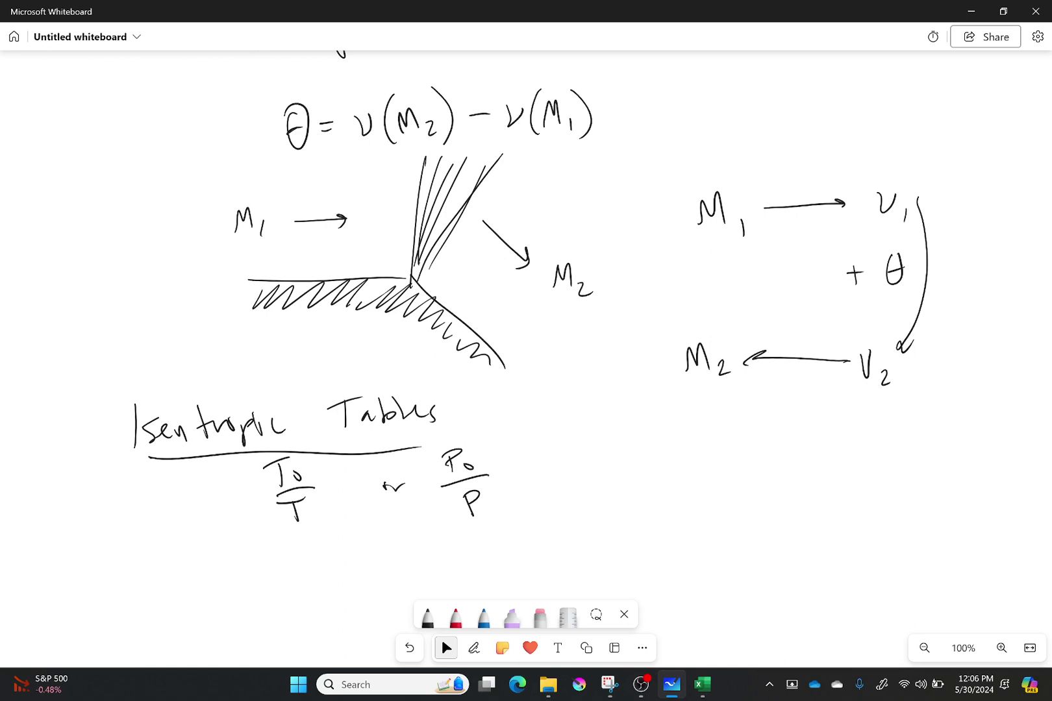
mouse_move(453, 389)
mouse_down()
mouse_move(131, 379)
mouse_move(216, 462)
mouse_move(445, 445)
mouse_move(422, 375)
mouse_up()
click(446, 647)
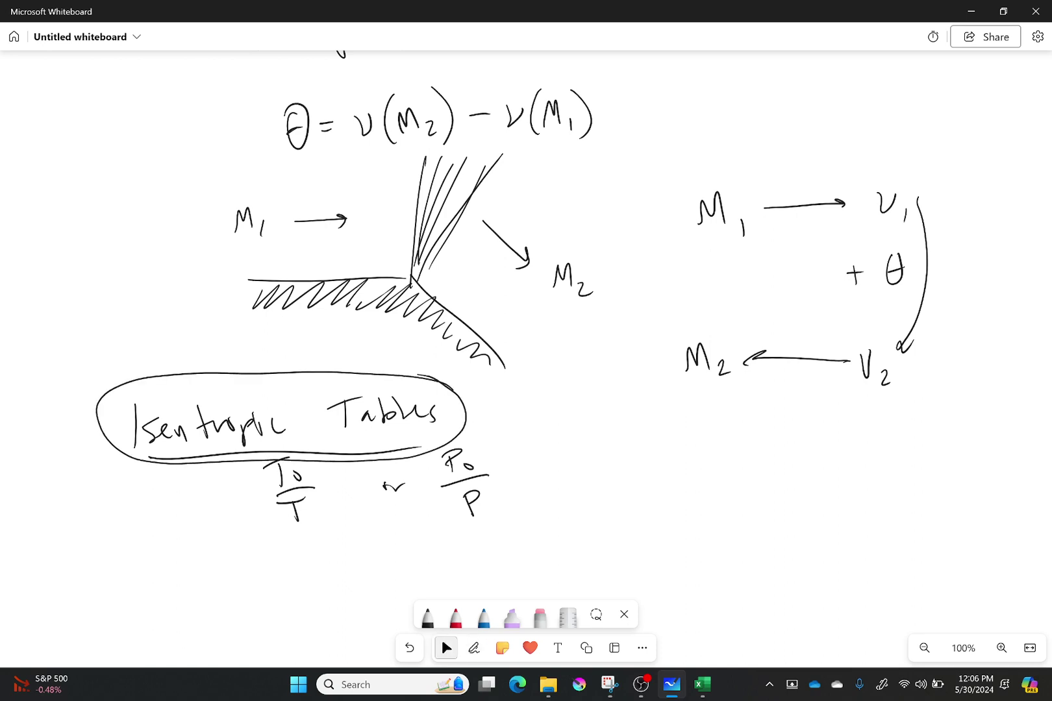
- Write the fraction P₂/P₁ beside the P₀/P ratio, below the M₂ and ν₂ line
click(474, 647)
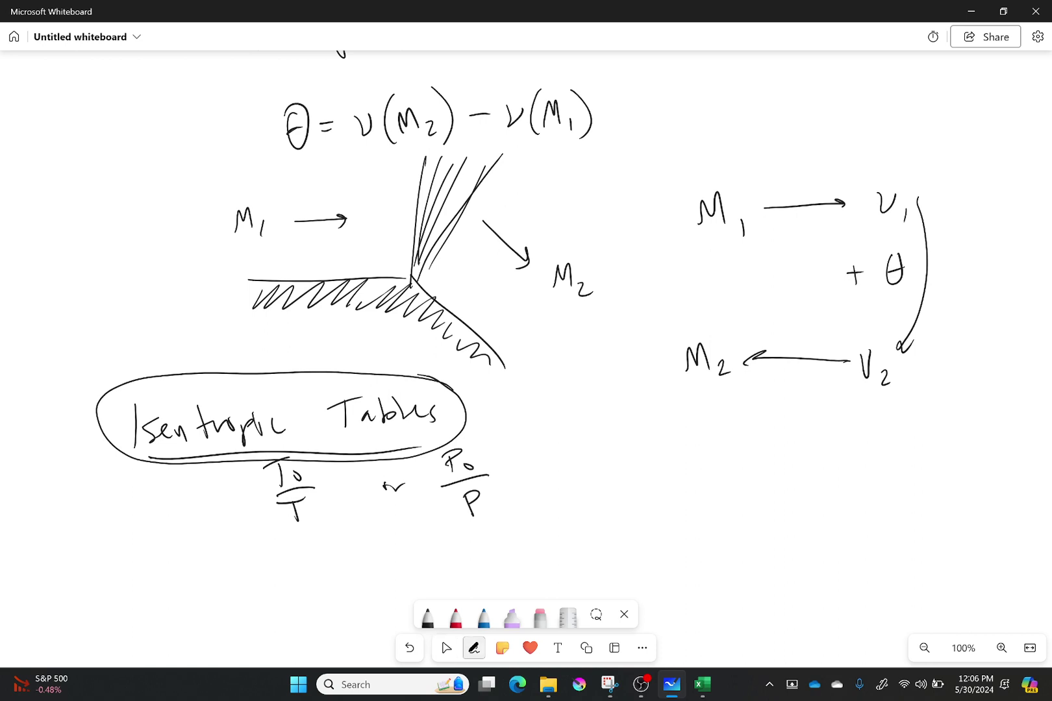
mouse_move(627, 461)
mouse_down()
mouse_move(630, 488)
mouse_move(629, 472)
mouse_move(663, 492)
mouse_up()
drag(632, 508, 632, 519)
drag(649, 520, 653, 532)
click(446, 648)
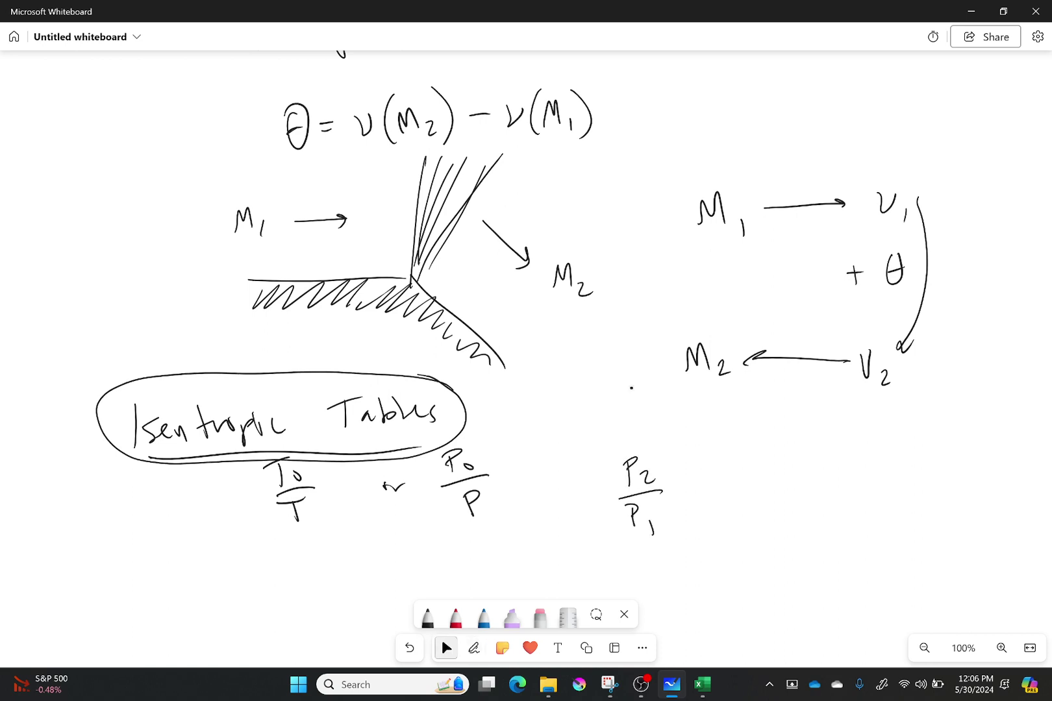
- Complete the pressure ratio equation with "= (P₂/P₀)/(P₁/P₀)" written as a stacked fraction
click(474, 647)
drag(681, 485, 698, 491)
mouse_move(745, 447)
mouse_down()
mouse_move(747, 469)
mouse_move(747, 459)
mouse_up()
drag(757, 458, 798, 482)
mouse_move(795, 462)
mouse_down()
mouse_move(814, 482)
mouse_move(818, 471)
mouse_up()
drag(730, 499, 842, 494)
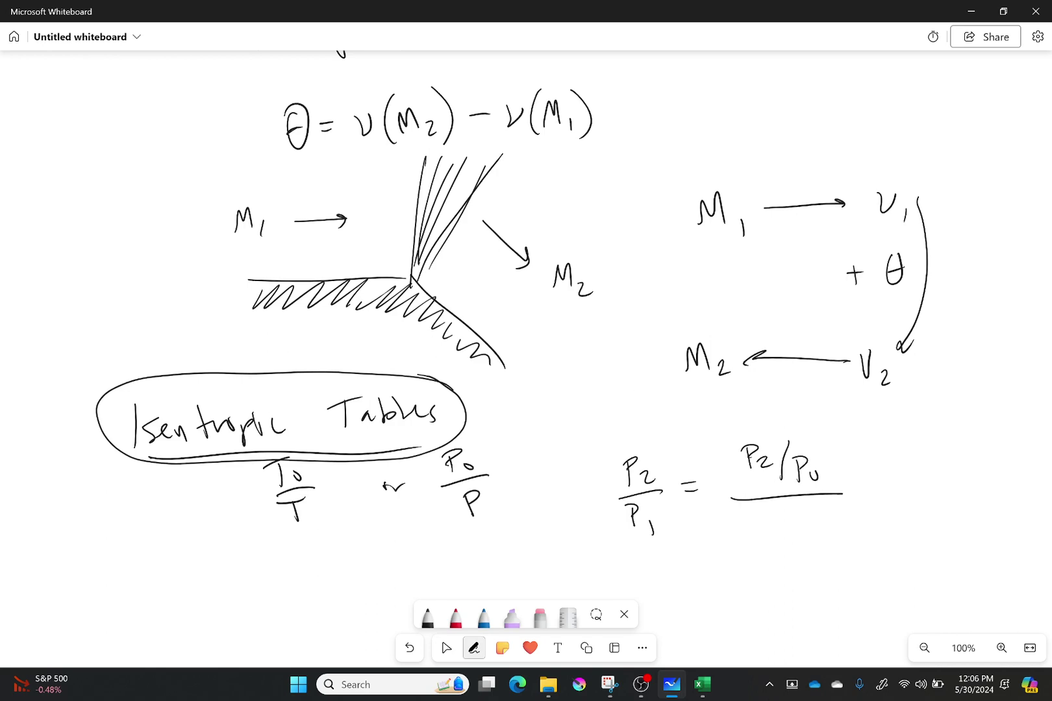
drag(758, 515, 760, 537)
drag(752, 514, 793, 555)
mouse_move(813, 529)
mouse_down()
mouse_move(817, 550)
mouse_move(817, 539)
mouse_up()
drag(830, 533, 830, 534)
click(446, 647)
- Below the pressure ratio equation, write the fraction T₂/T₁ followed by an equals sign
scroll(525, 325, down, 3)
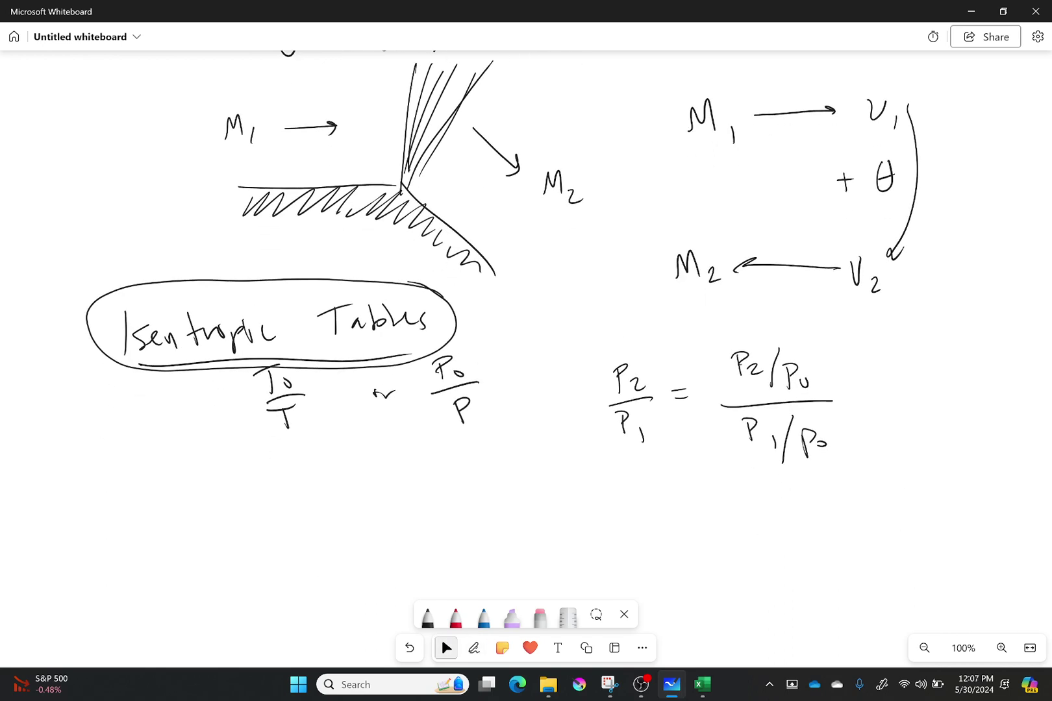
drag(629, 497, 625, 534)
mouse_move(616, 504)
mouse_down()
mouse_move(639, 496)
mouse_move(650, 536)
mouse_move(662, 539)
mouse_move(635, 576)
mouse_up()
mouse_move(619, 560)
mouse_down()
mouse_move(644, 555)
mouse_move(654, 579)
mouse_up()
drag(672, 542, 684, 548)
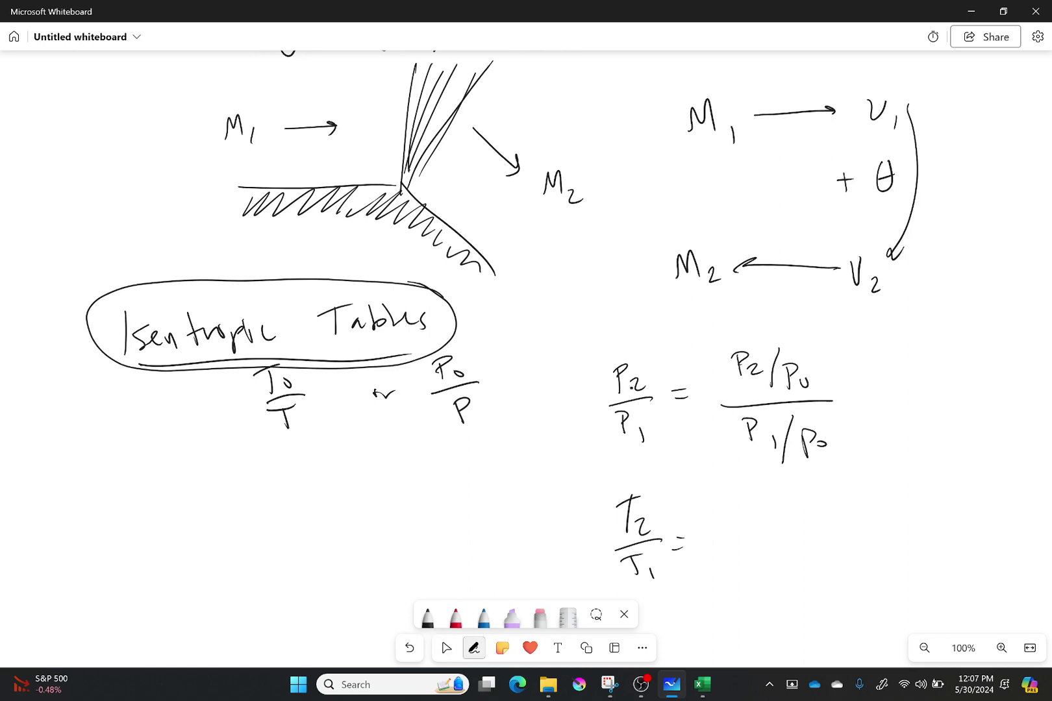
- Complete the temperature ratio equation with (T₂/T₀)/(T₁/T₀) written as a stacked fraction
mouse_move(737, 501)
mouse_down()
mouse_move(740, 529)
mouse_move(743, 503)
mouse_up()
mouse_move(747, 516)
mouse_down()
mouse_move(758, 514)
mouse_move(761, 531)
mouse_up()
drag(785, 495, 770, 539)
drag(784, 514, 801, 512)
mouse_move(793, 513)
mouse_down()
mouse_move(796, 533)
mouse_move(808, 523)
mouse_up()
mouse_move(728, 555)
mouse_down()
mouse_move(834, 545)
mouse_move(753, 584)
mouse_up()
mouse_move(738, 567)
mouse_down()
mouse_move(763, 563)
mouse_move(769, 591)
mouse_up()
drag(786, 555, 786, 558)
drag(790, 573, 813, 571)
drag(822, 588, 819, 587)
click(446, 647)
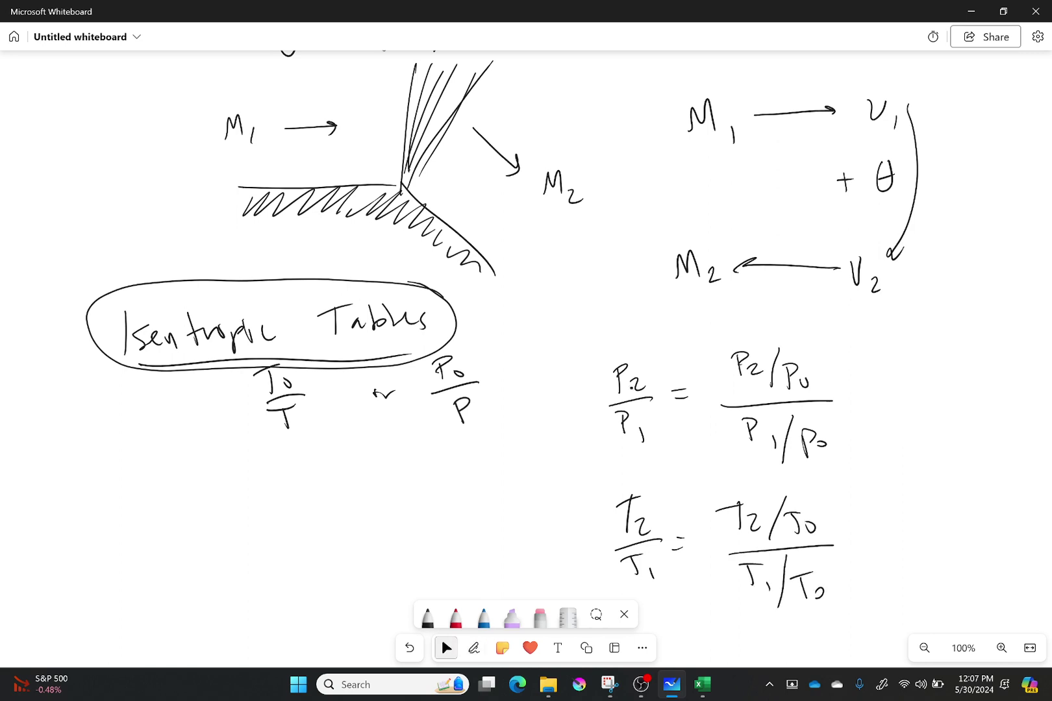
- Draw two arrows from a common point to both P₀ terms of the pressure equation and add a question mark at their origin
click(473, 648)
mouse_move(829, 371)
mouse_down()
mouse_move(901, 342)
mouse_move(819, 374)
mouse_up()
mouse_move(901, 344)
mouse_down()
mouse_move(833, 443)
mouse_move(844, 446)
mouse_up()
click(446, 648)
click(473, 647)
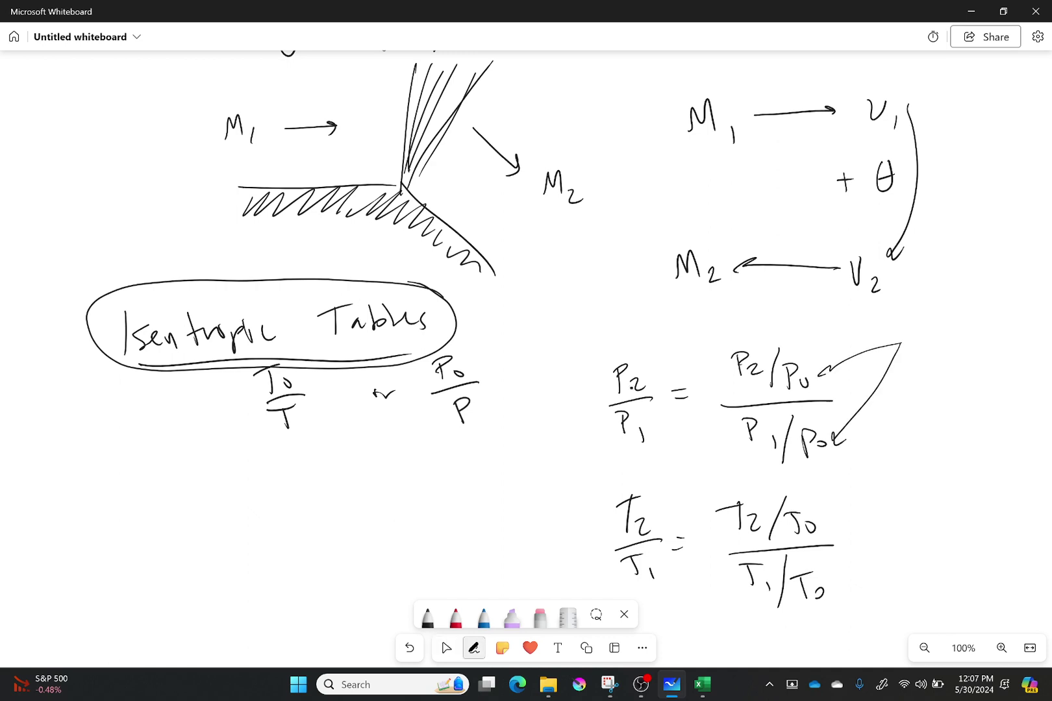
drag(916, 329, 929, 351)
click(921, 365)
- Beneath the question mark, write "P₀₁ = P₀₂" and "T₀₁ = T₀₂" on two lines
drag(902, 427, 904, 456)
drag(901, 430, 922, 448)
mouse_move(927, 442)
mouse_down()
mouse_move(928, 455)
mouse_move(954, 442)
mouse_up()
mouse_move(967, 450)
mouse_down()
mouse_move(982, 420)
mouse_move(967, 436)
mouse_up()
drag(979, 439, 1004, 446)
mouse_move(891, 478)
mouse_down()
mouse_move(889, 503)
mouse_move(902, 477)
mouse_up()
drag(905, 492, 920, 505)
drag(934, 491, 953, 495)
mouse_move(973, 483)
mouse_down()
mouse_move(973, 500)
mouse_move(985, 478)
mouse_move(993, 497)
mouse_up()
drag(998, 491, 1008, 500)
- Write "Isentropic" under the two stagnation equalities and draw a box around the equalities
mouse_move(890, 520)
mouse_down()
mouse_move(897, 542)
mouse_move(963, 538)
mouse_up()
mouse_move(955, 534)
mouse_down()
mouse_move(971, 528)
mouse_move(970, 548)
mouse_up()
drag(969, 533, 988, 533)
drag(990, 527, 998, 530)
mouse_move(870, 510)
mouse_down()
mouse_move(1026, 493)
mouse_move(986, 405)
mouse_move(876, 440)
mouse_move(870, 522)
mouse_up()
click(446, 647)
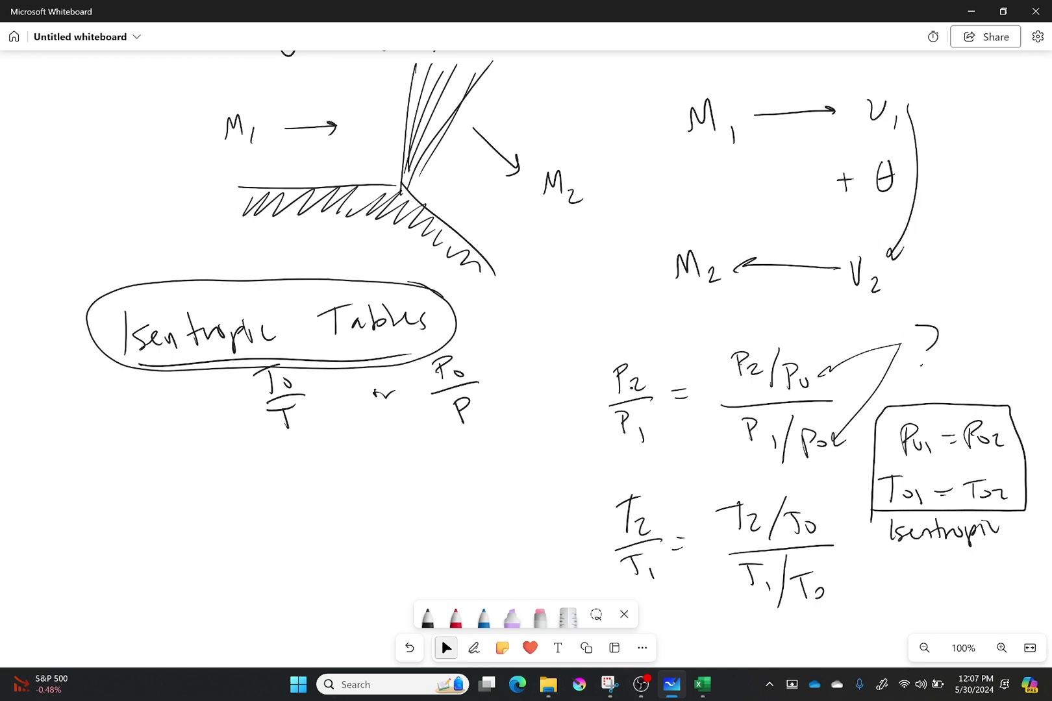